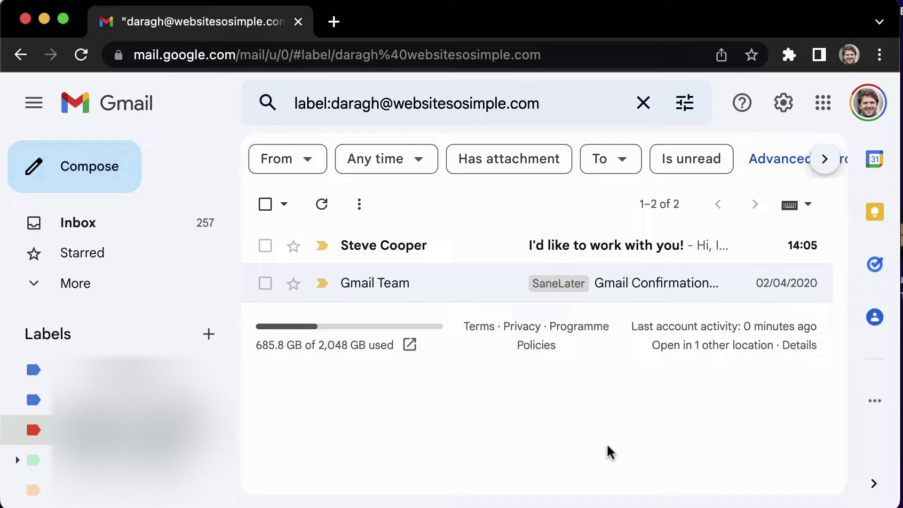
Step: Open the 'I'd like to work with you!' email and send the 'What's your number?' smart reply
click(508, 249)
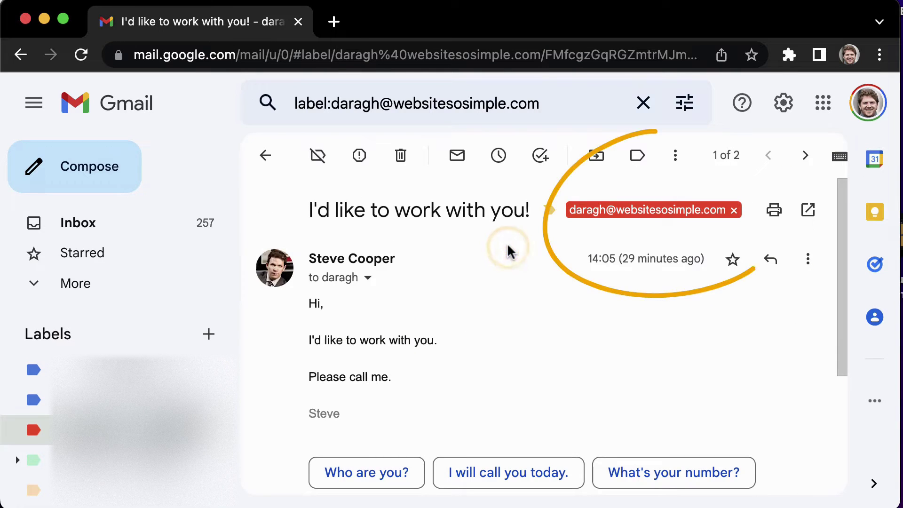
scroll(508, 294, down, 2)
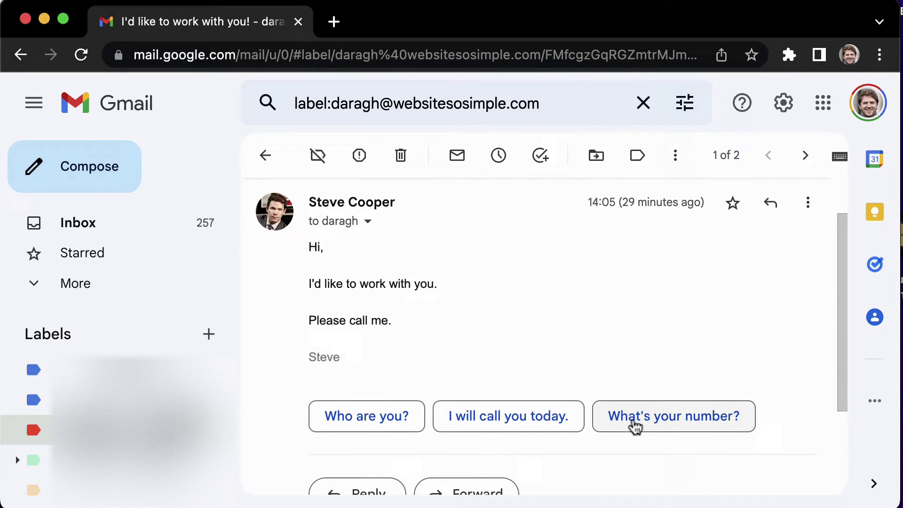
click(632, 420)
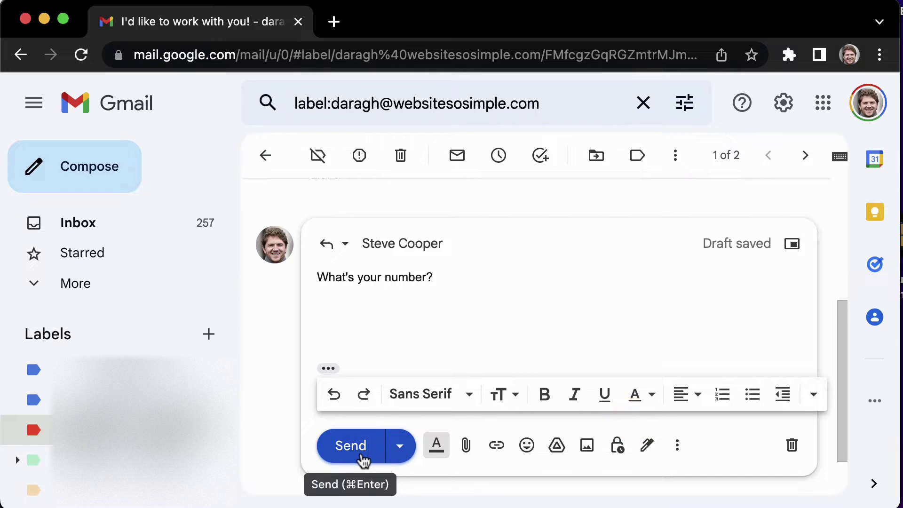
click(357, 456)
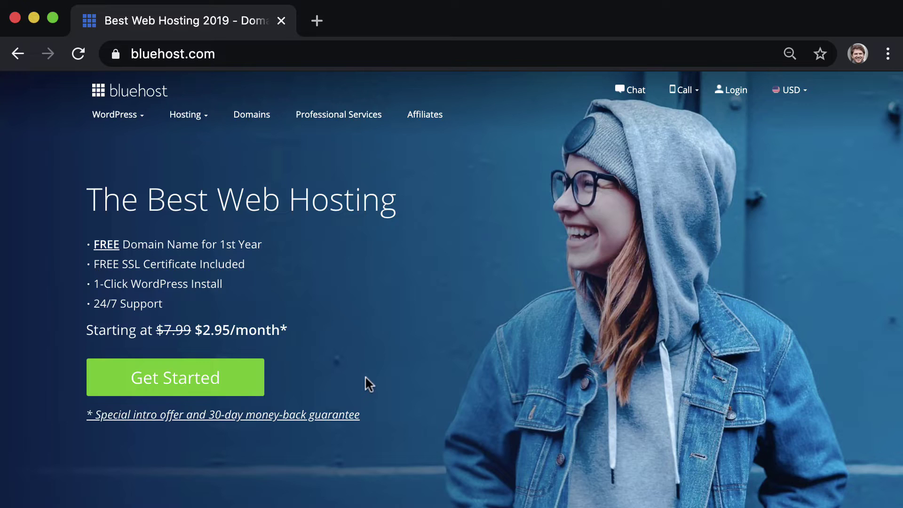
Step: Show the shared hosting plans comparing Basic $2.95/mo, Plus, Choice Plus and Pro
click(238, 383)
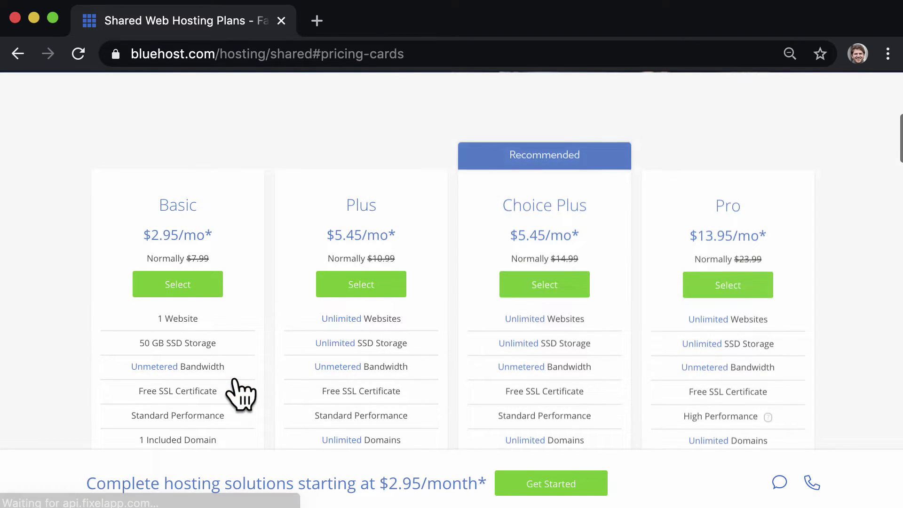
Step: Choose the Basic plan and register the new domain websitesosimple.com
click(209, 284)
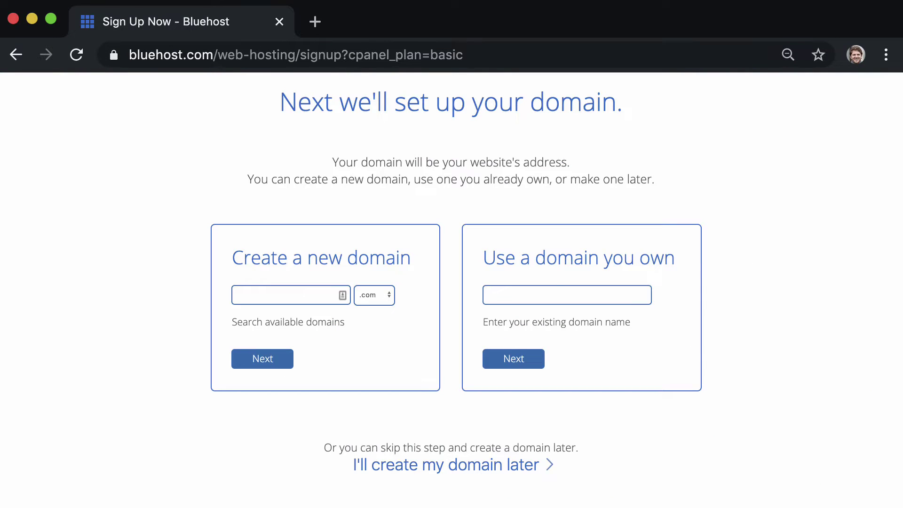
click(264, 297)
text(websitesosimple)
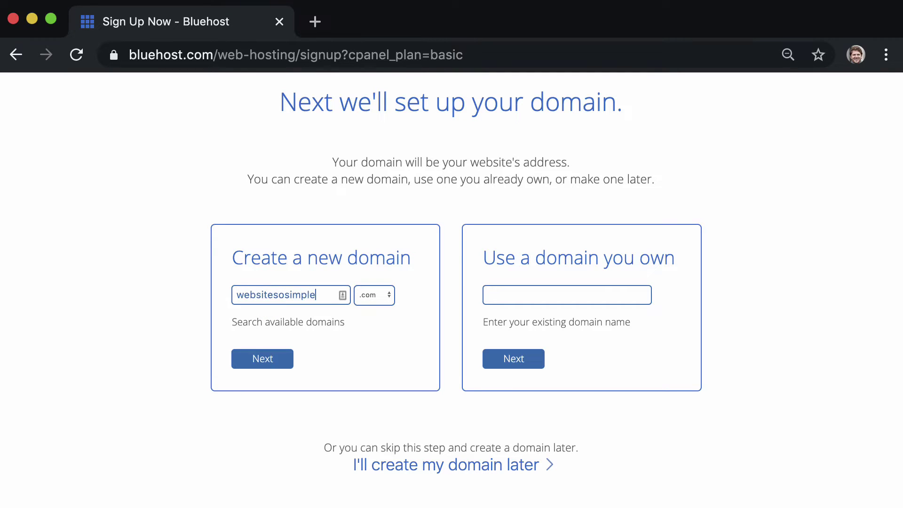
click(282, 363)
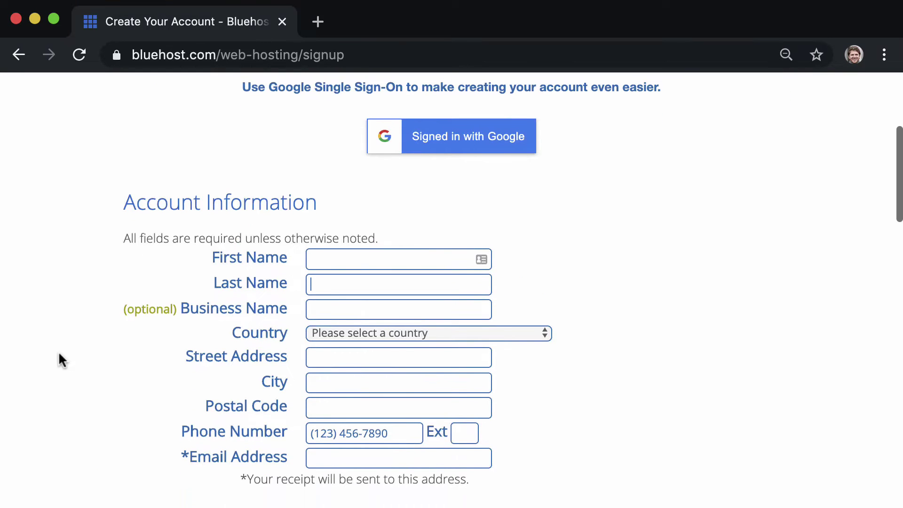
Step: Remove the SiteLock Security and Codeguard Basic extras from the order
scroll(59, 361, down, 3)
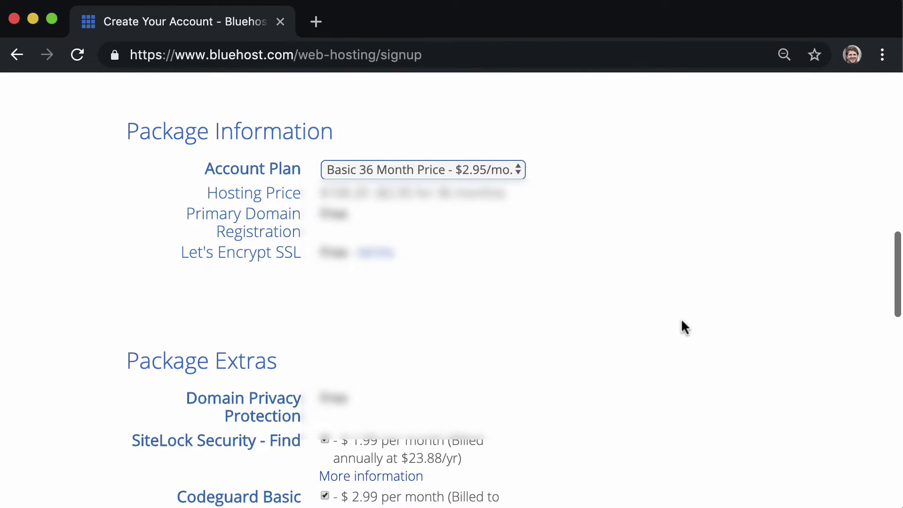
scroll(681, 325, down, 5)
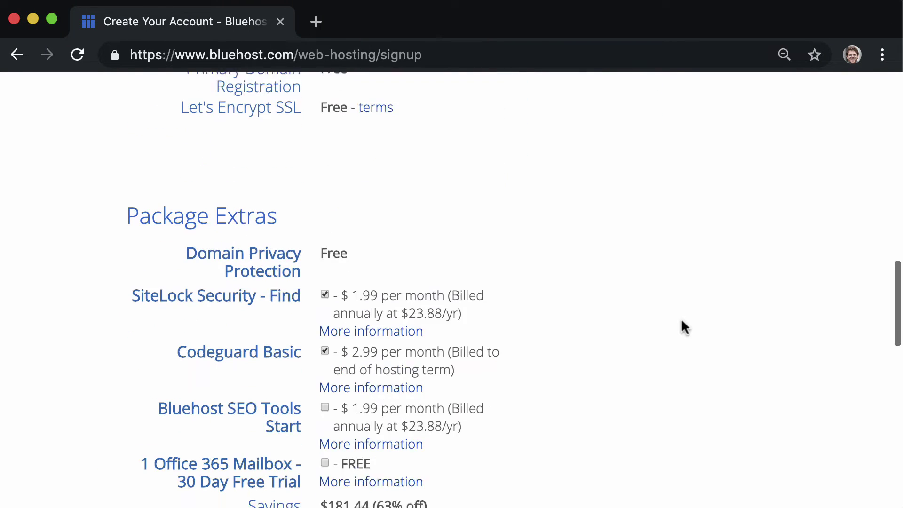
click(325, 199)
click(325, 256)
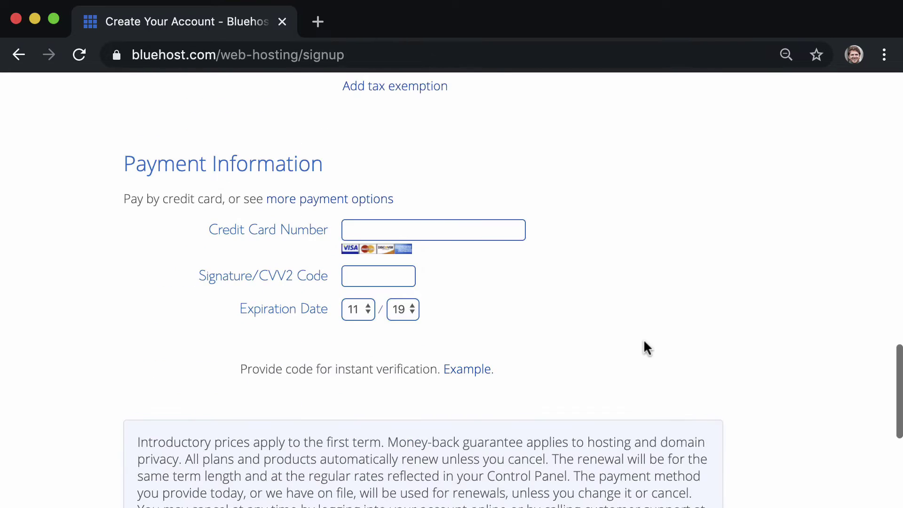
Step: Accept the terms of service, opt out of promotional emails, and submit the purchase
scroll(644, 342, down, 1)
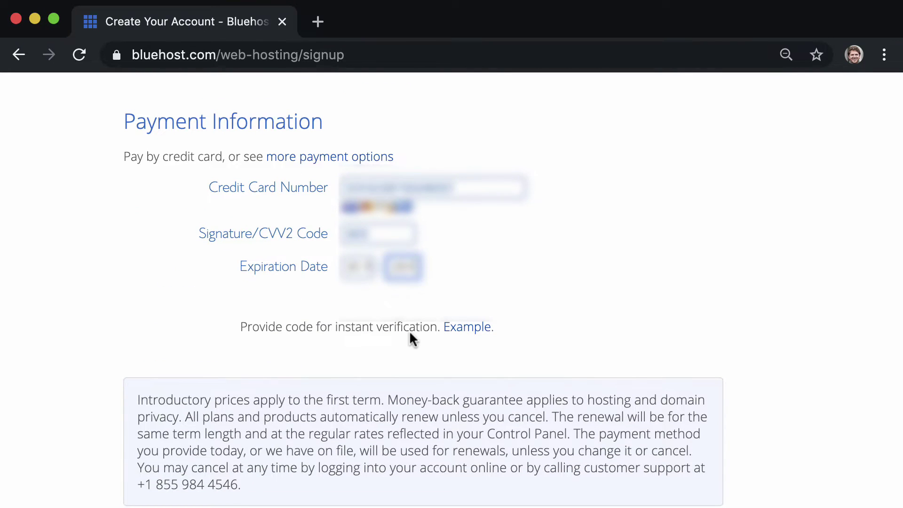
scroll(410, 333, down, 3)
click(139, 370)
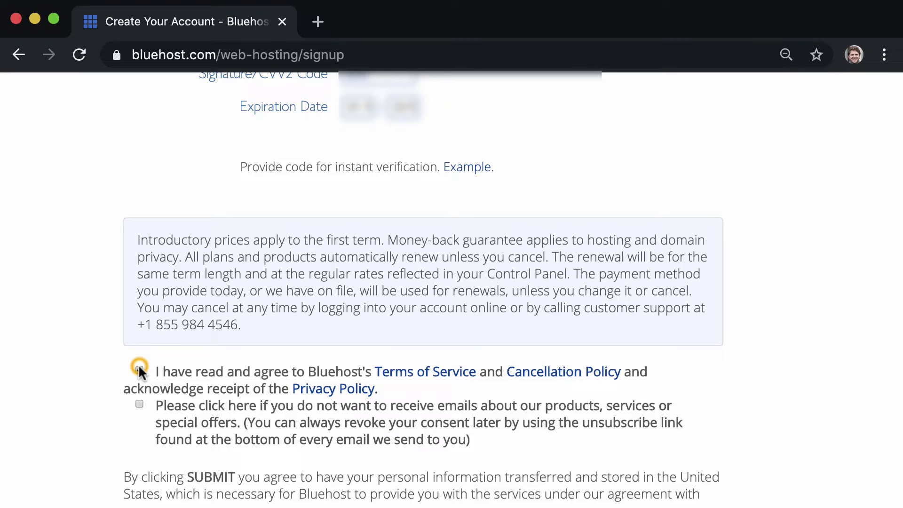
click(140, 405)
scroll(442, 419, down, 2)
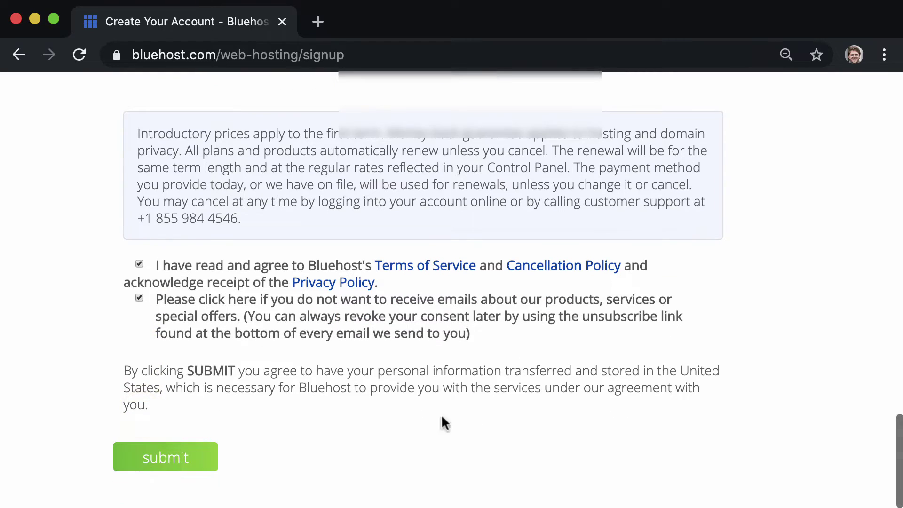
click(202, 456)
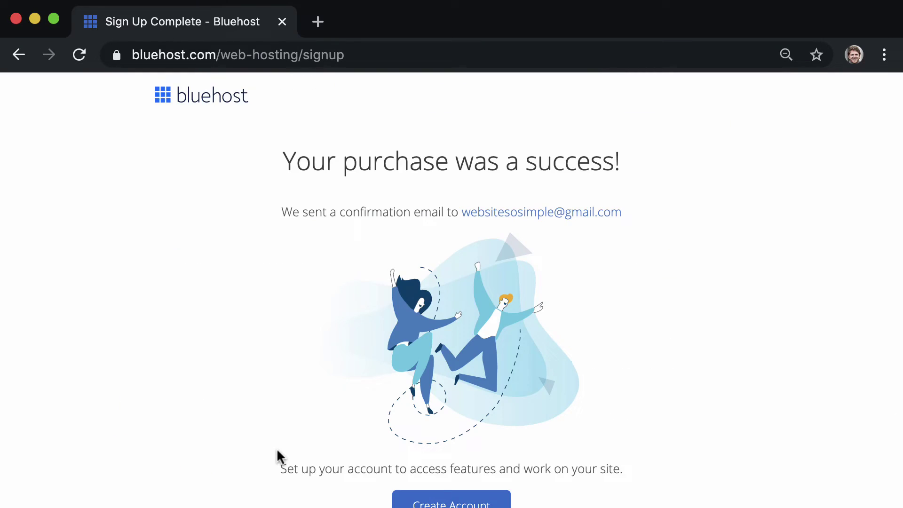
Step: Create the account login with a password, accepting the privacy policy and terms
scroll(277, 451, down, 2)
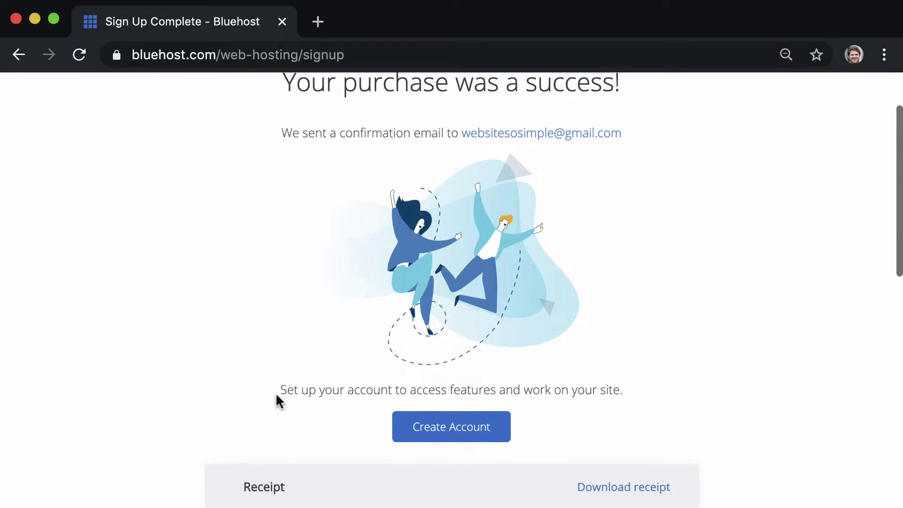
click(498, 420)
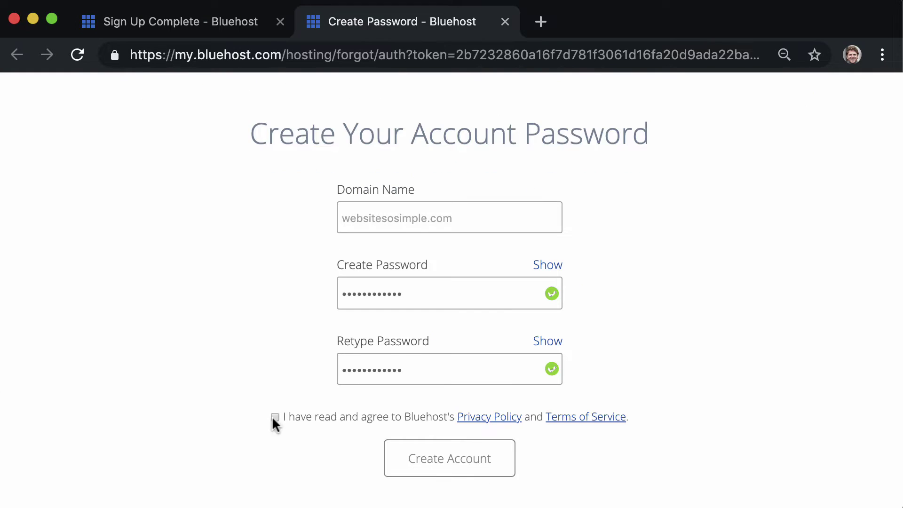
click(275, 417)
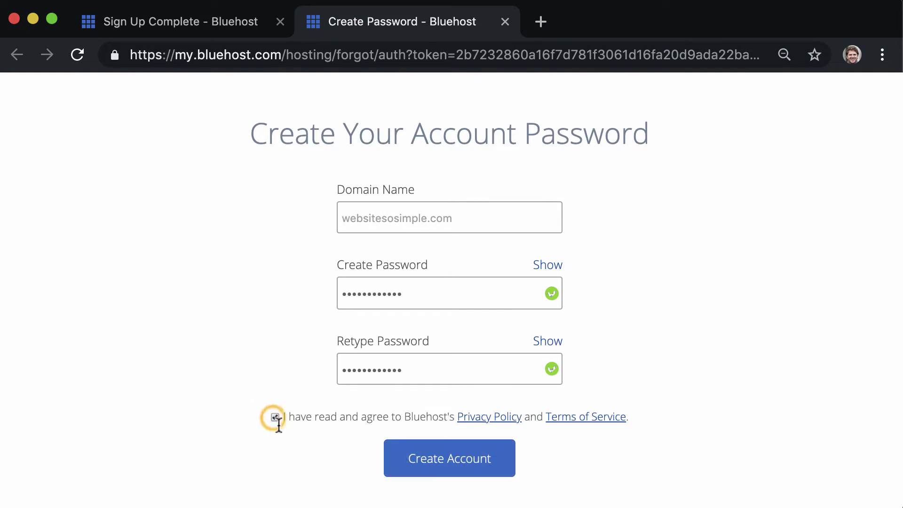
click(429, 460)
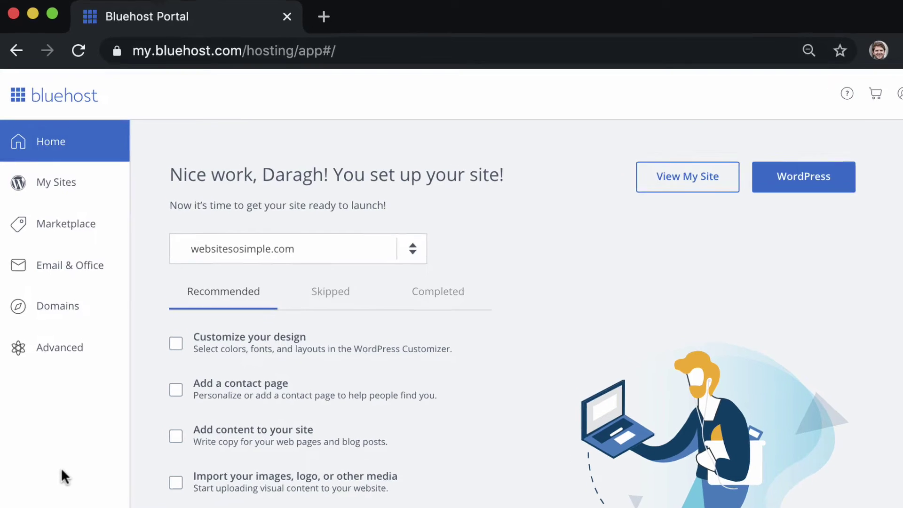
Step: Review Email & Office pricing, then open the Advanced cPanel page and scroll to Email
click(137, 300)
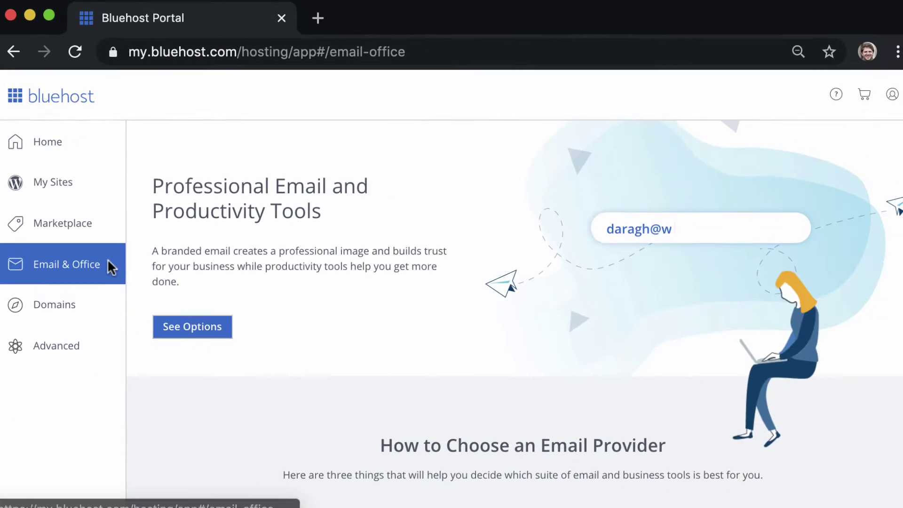
scroll(148, 292, down, 10)
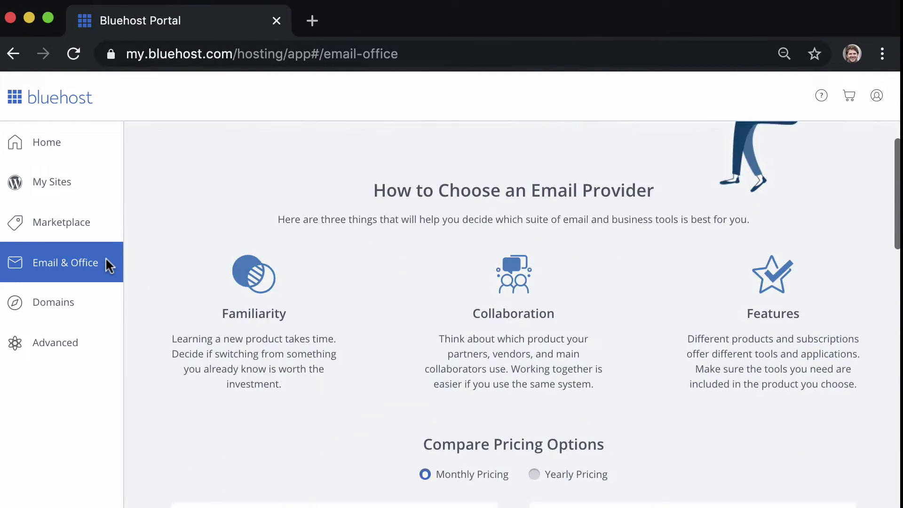
scroll(106, 257, down, 3)
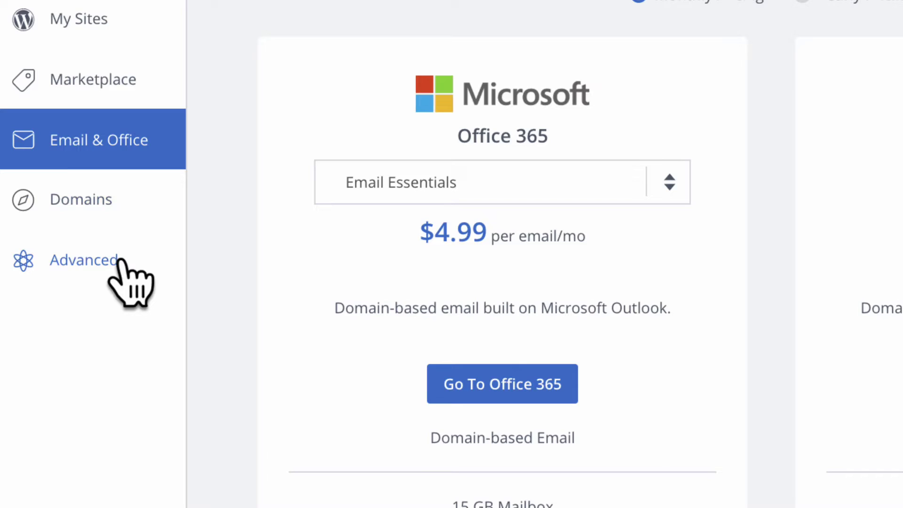
click(97, 305)
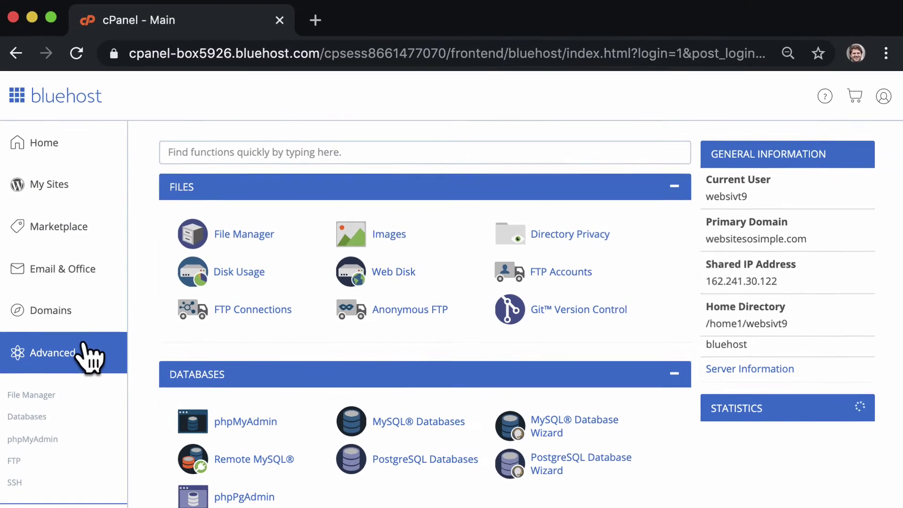
scroll(85, 346, down, 7)
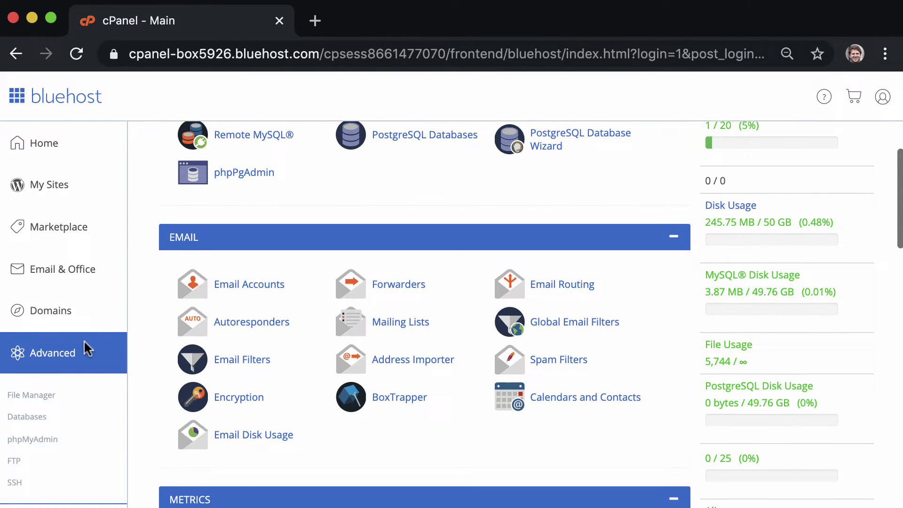
Step: Create a 100 MB email account on websitesosimple.com with a username and strong password
click(259, 285)
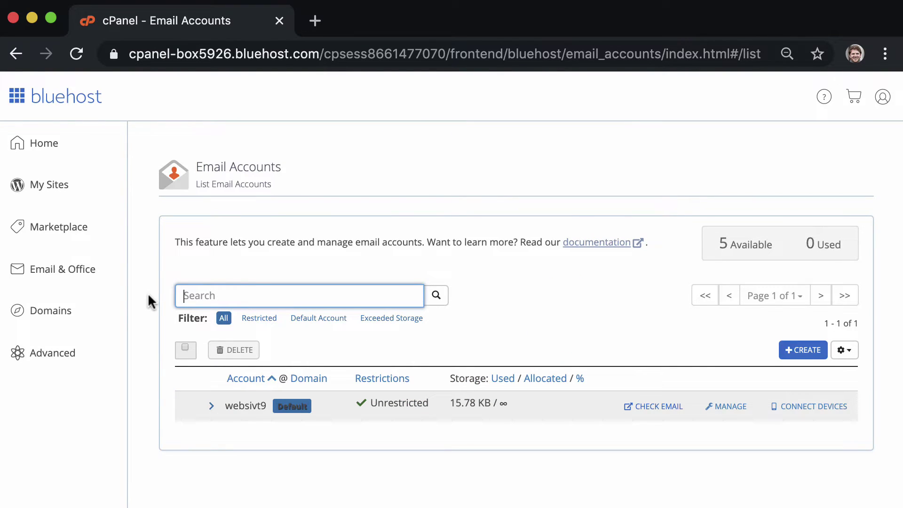
scroll(148, 301, down, 1)
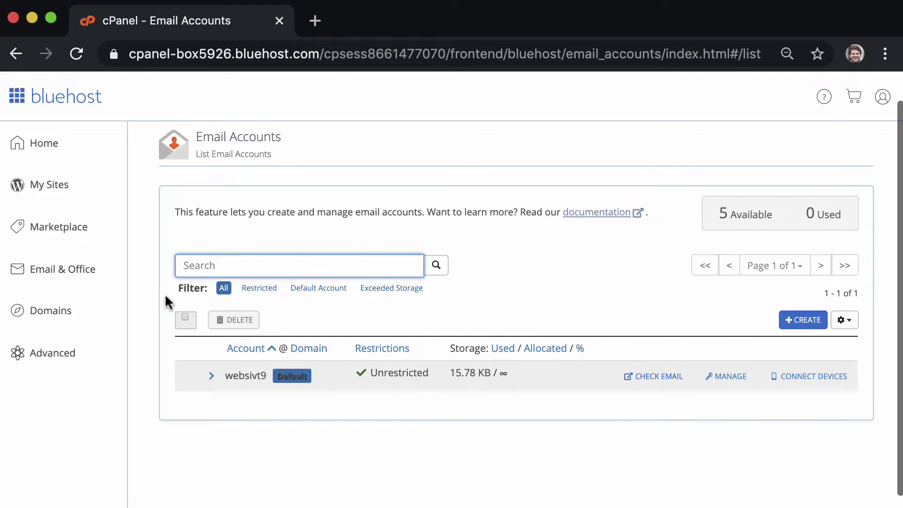
click(798, 321)
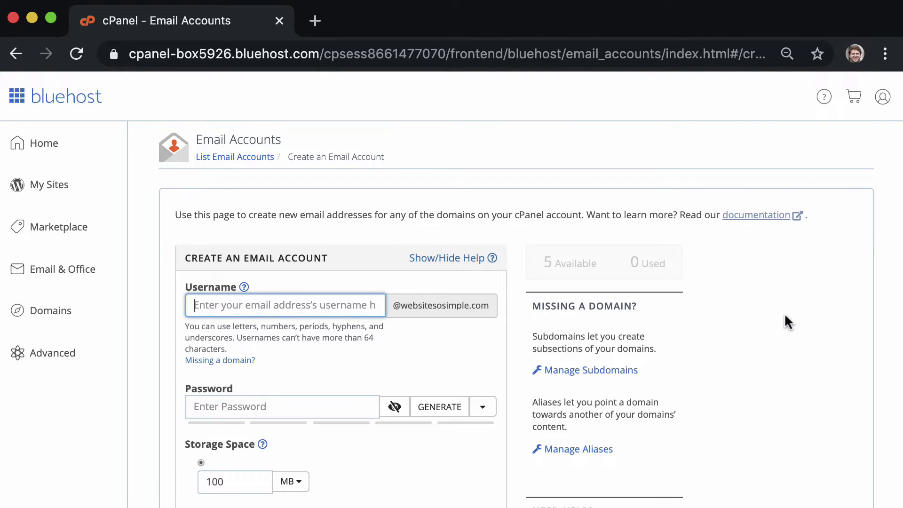
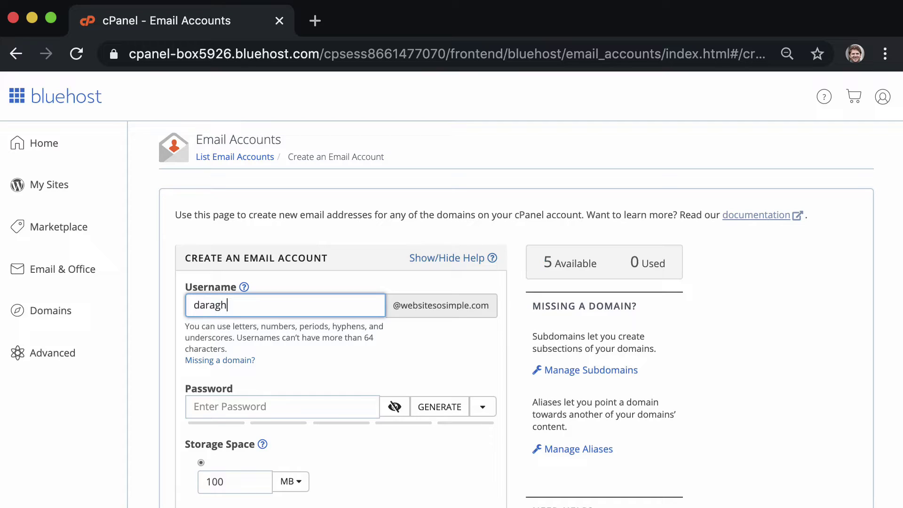
click(313, 403)
text(•••••••••••••)
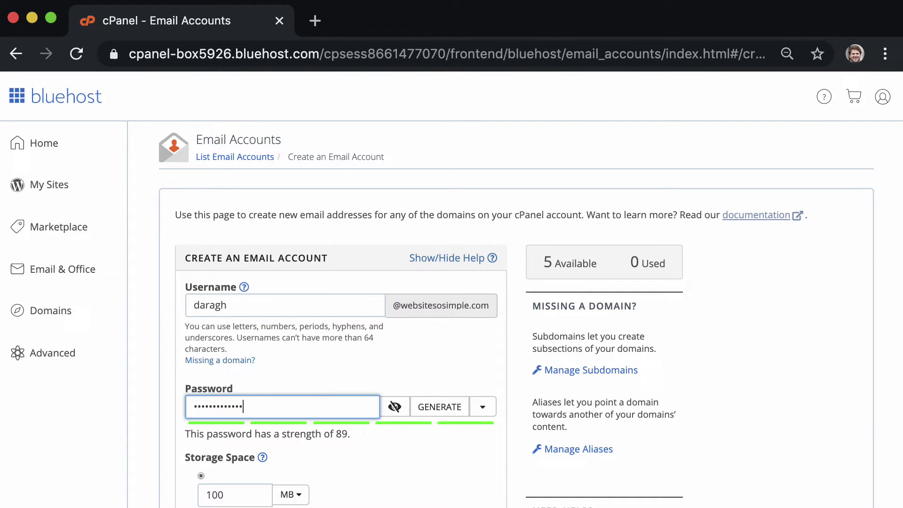
scroll(240, 470, down, 5)
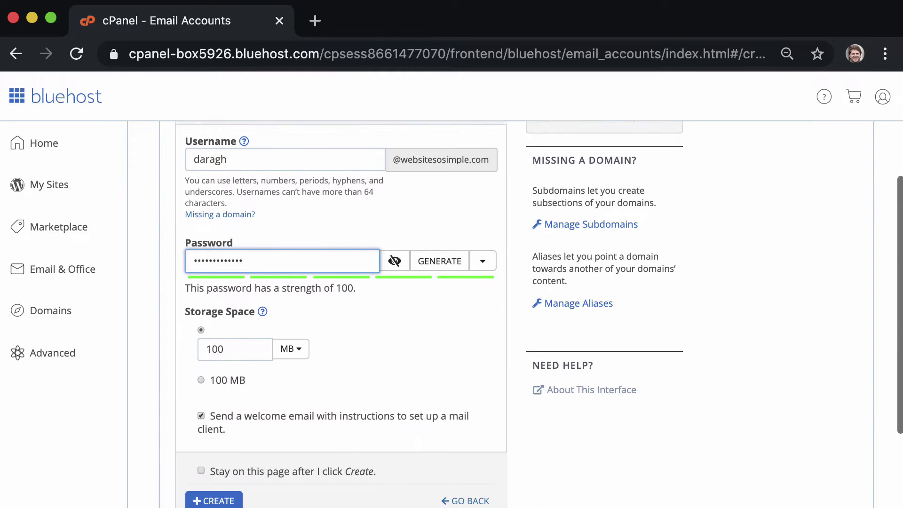
click(232, 460)
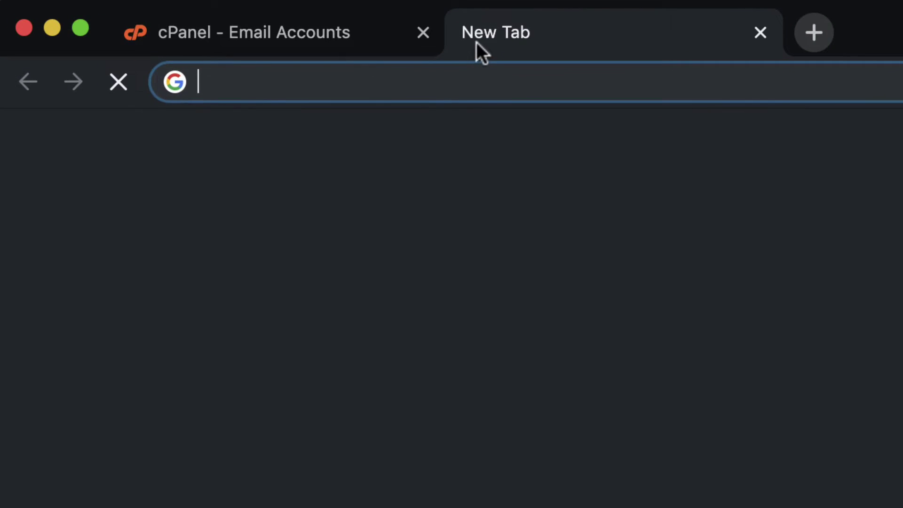
Step: Log in at bluehost.com/webmail with the new address, set Horde as default, and open its inbox
text(bluehost.com)
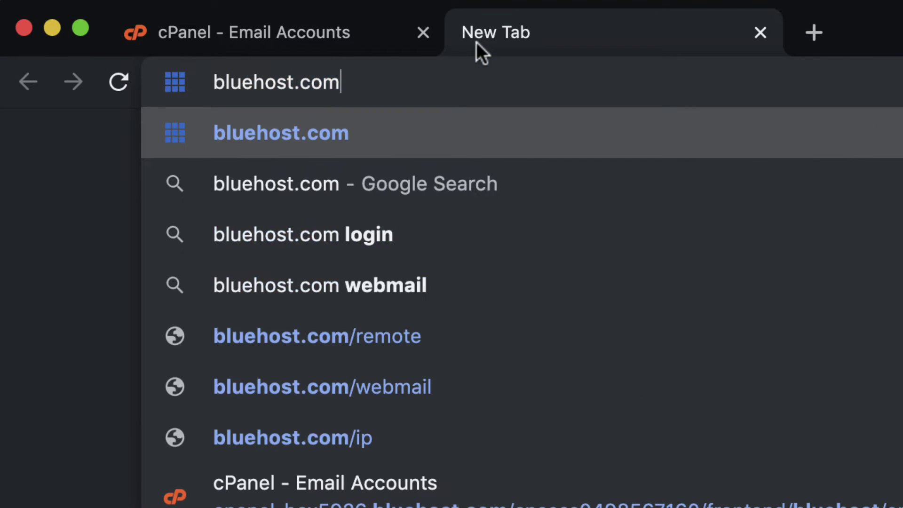
text(/webmail)
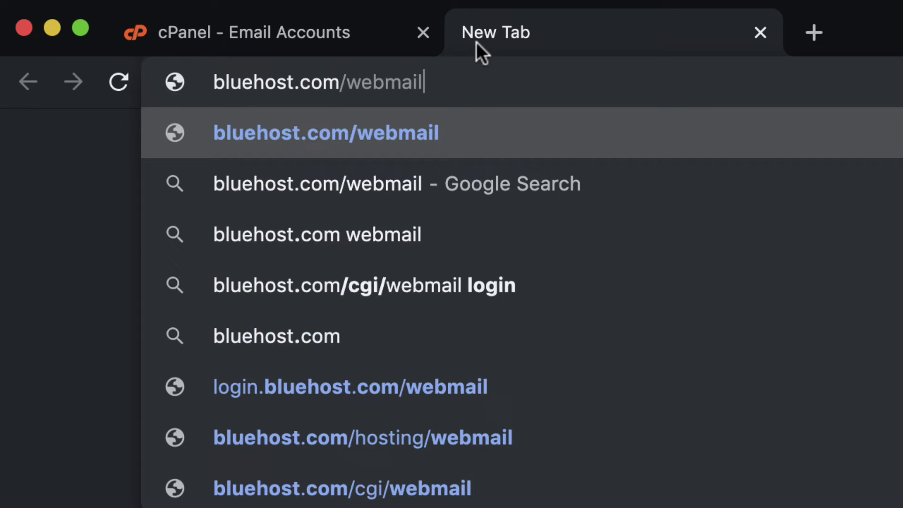
key(Return)
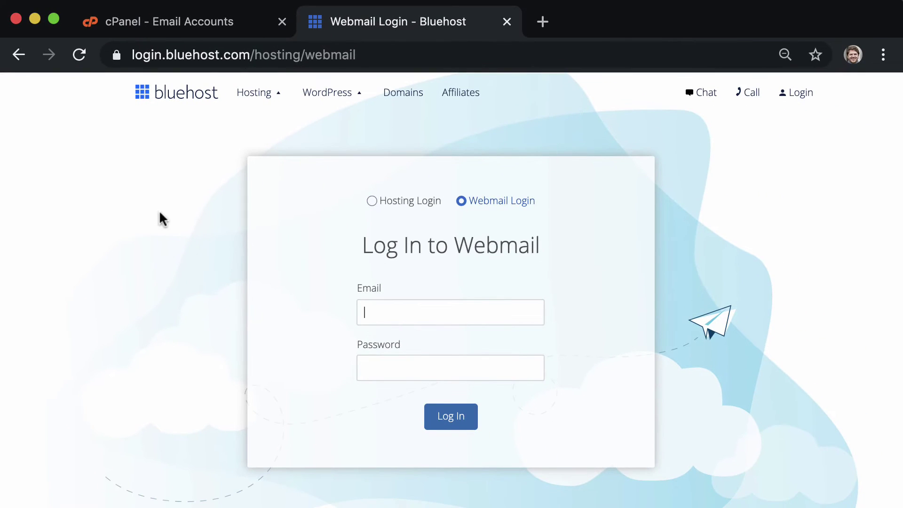
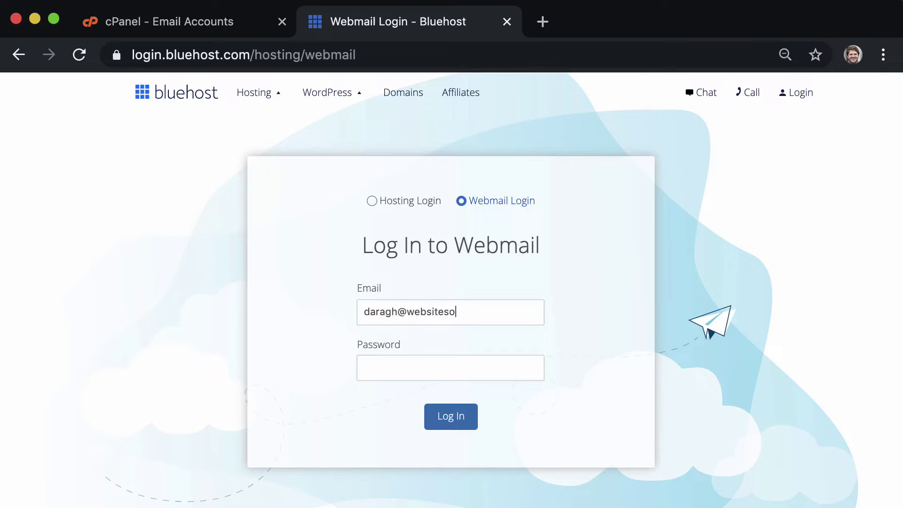
click(403, 367)
text(•••••••••••••)
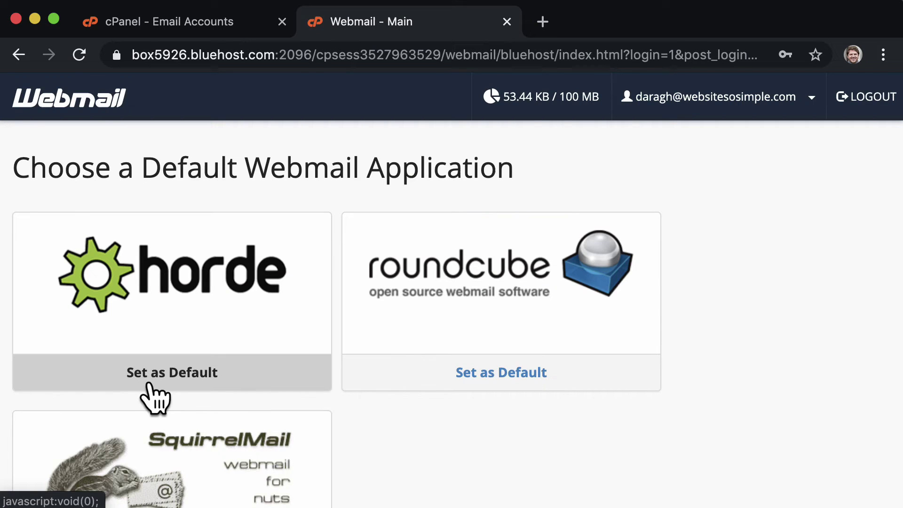
click(150, 382)
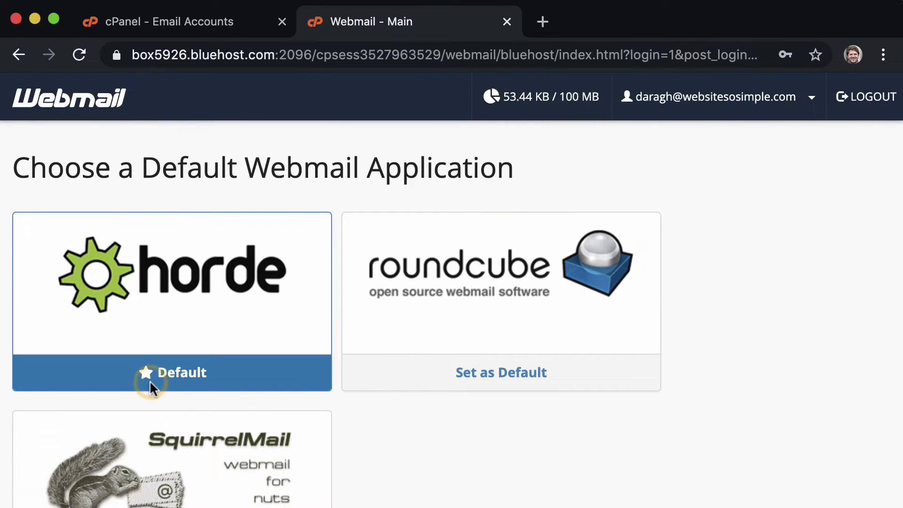
click(155, 298)
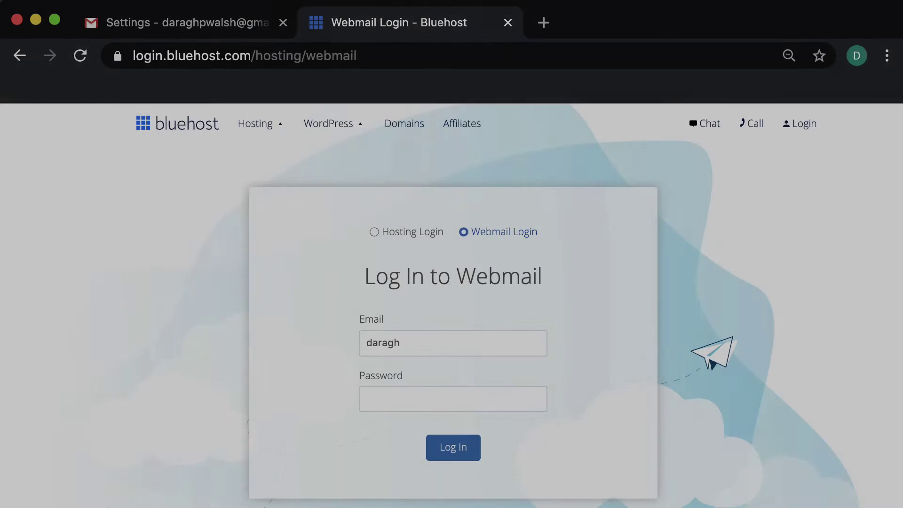
text(@webs)
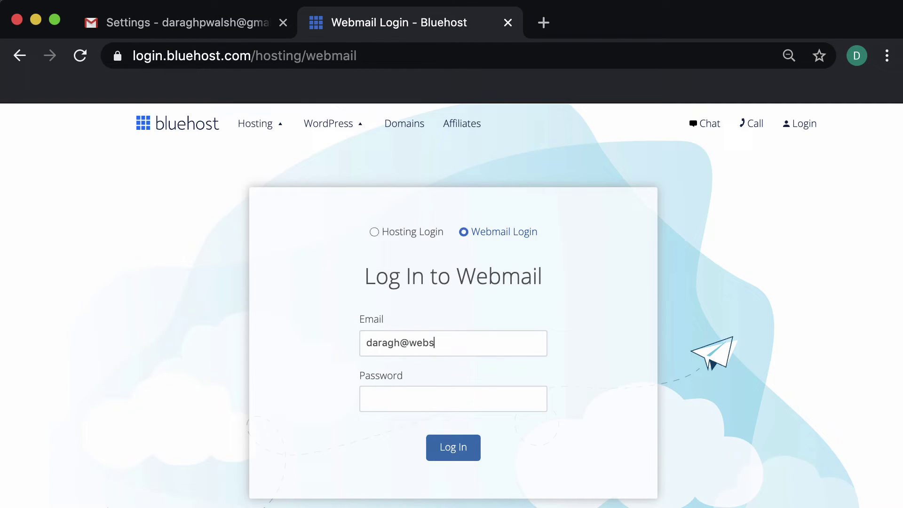
text(itesosimple.com)
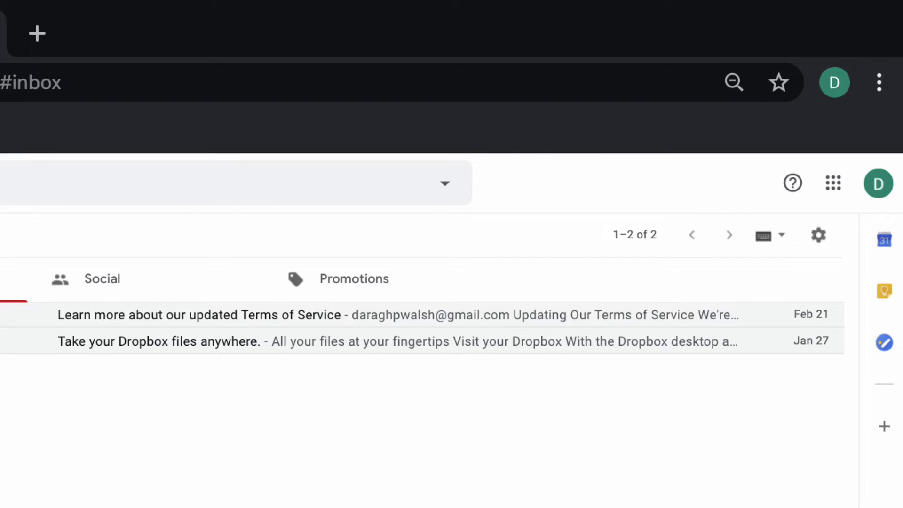
Step: Go to Gmail Settings, Accounts and Import, and choose Add a mail account
click(817, 237)
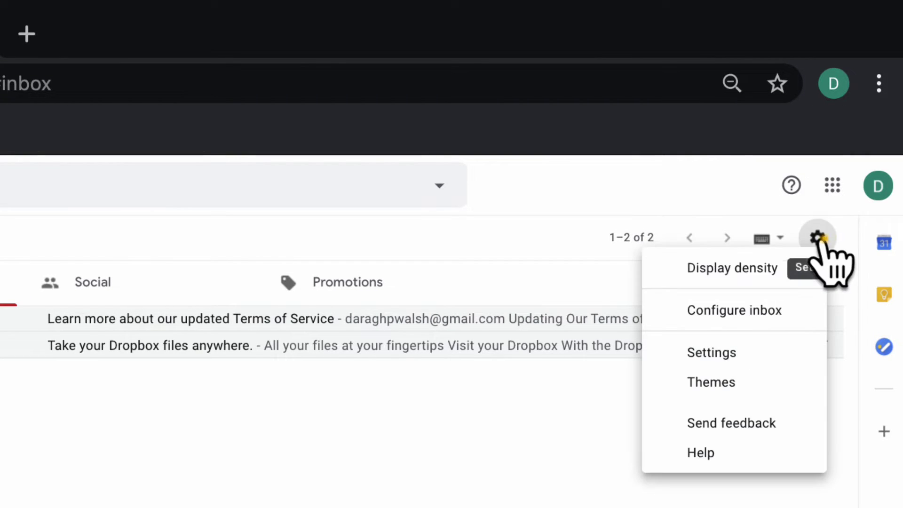
click(810, 352)
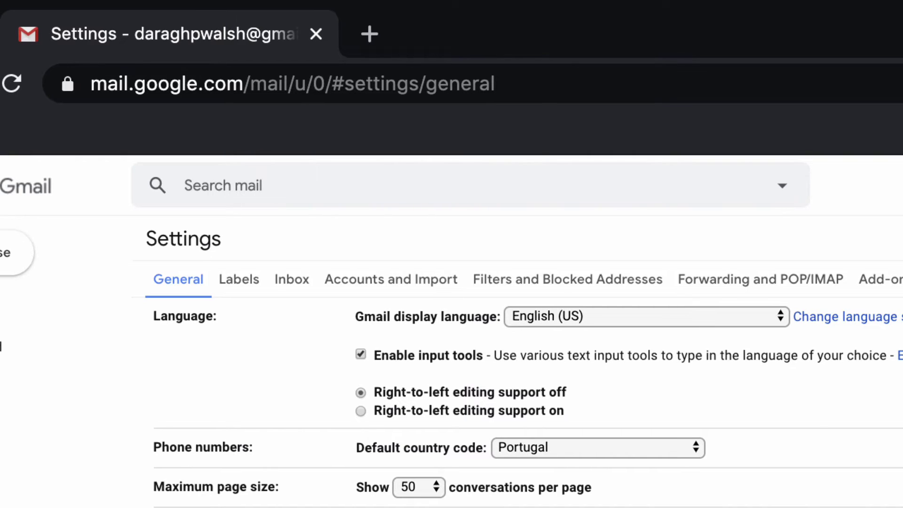
click(446, 280)
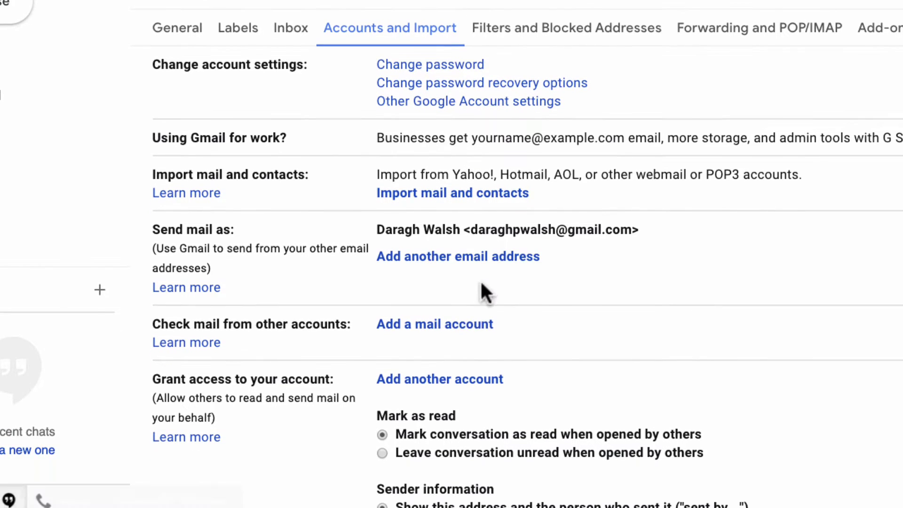
click(485, 323)
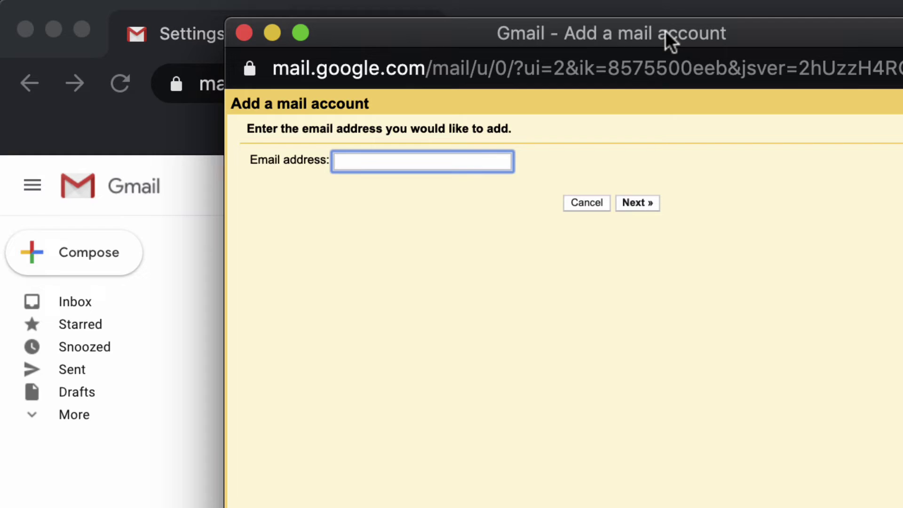
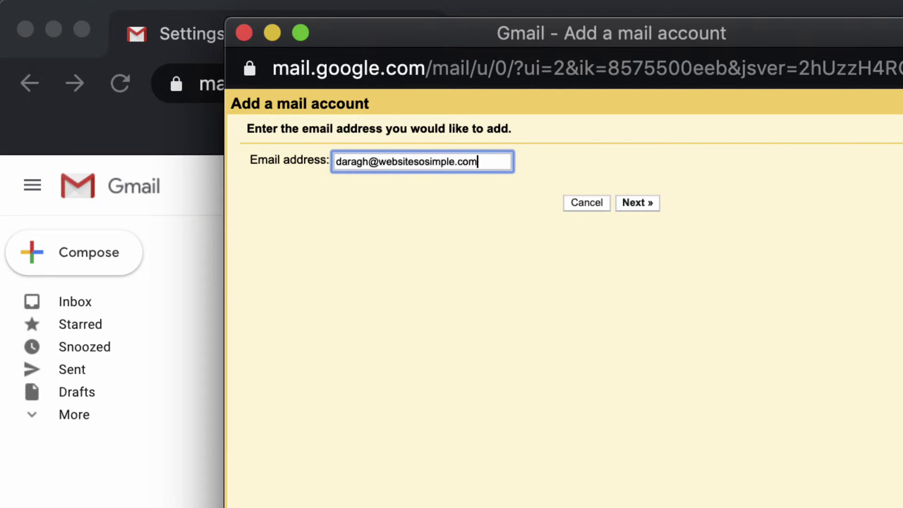
Step: Enter the business email address and choose Import emails (POP3) to reach server settings
key(Return)
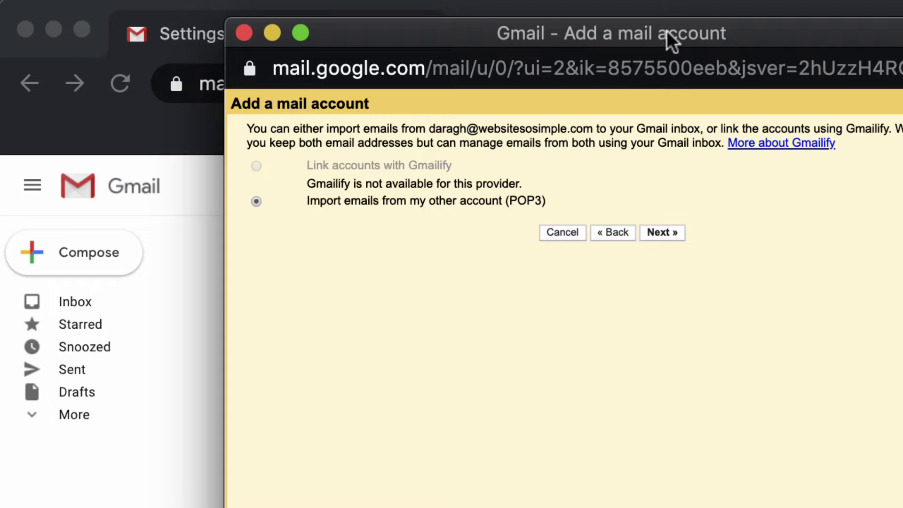
click(672, 232)
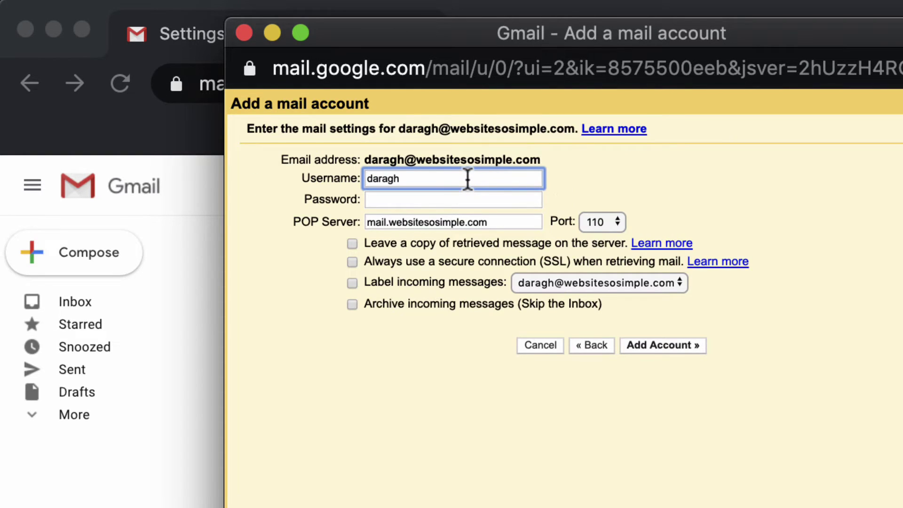
click(466, 180)
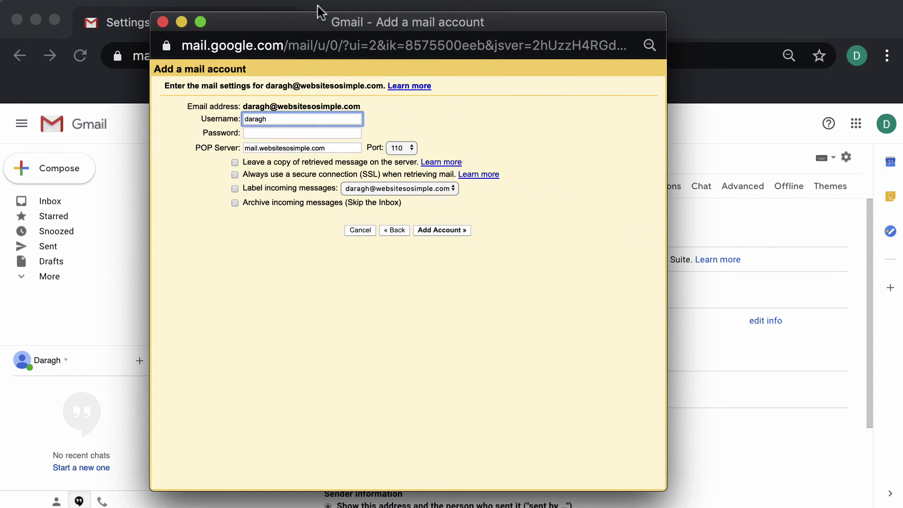
click(317, 9)
Step: In a new browser tab, sign in to Bluehost Webmail with the business email address and password
click(318, 23)
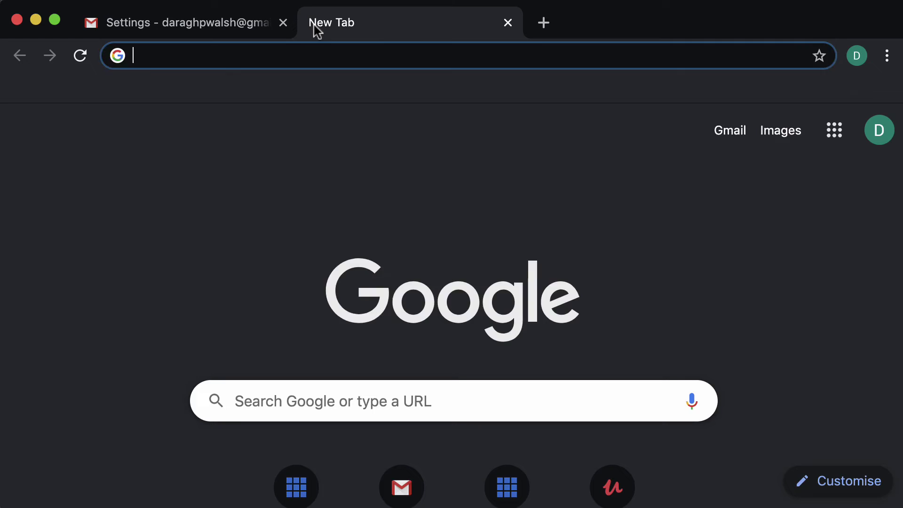
text(bluehost.com/hosting/webmail)
key(Return)
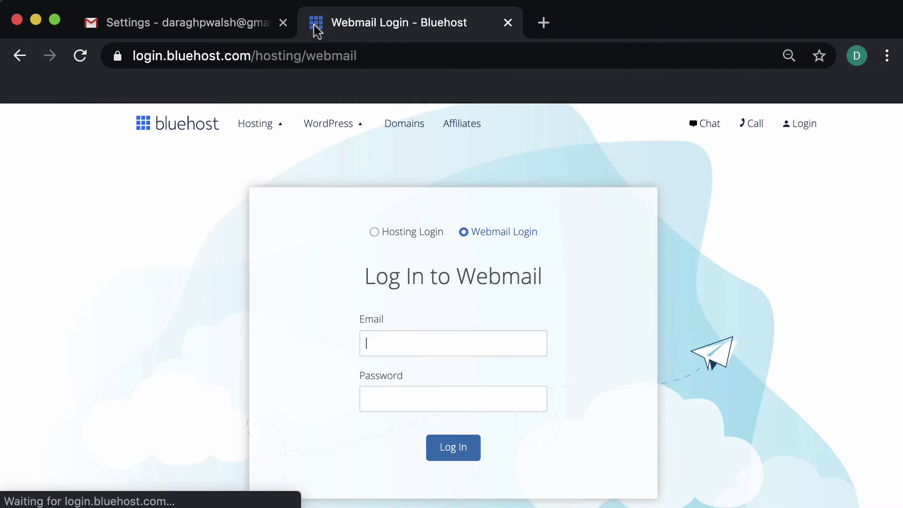
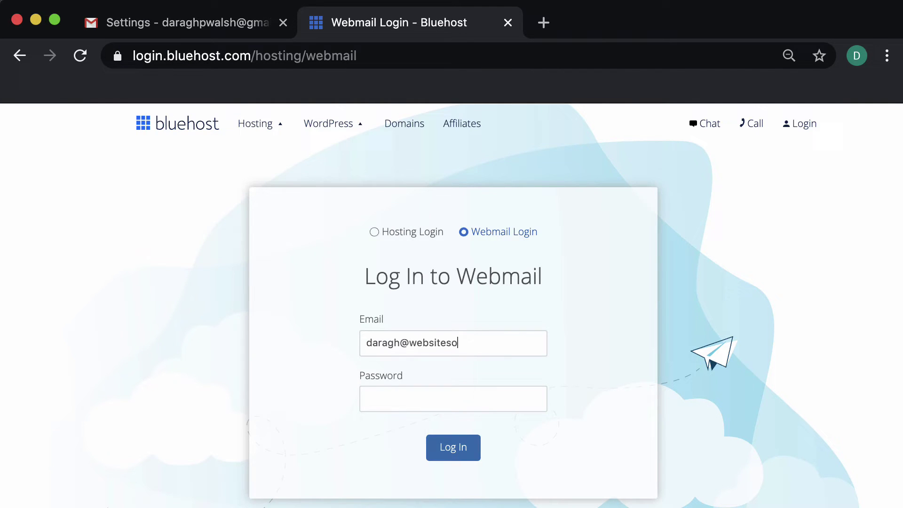
click(447, 397)
key(ctrl+v)
click(456, 447)
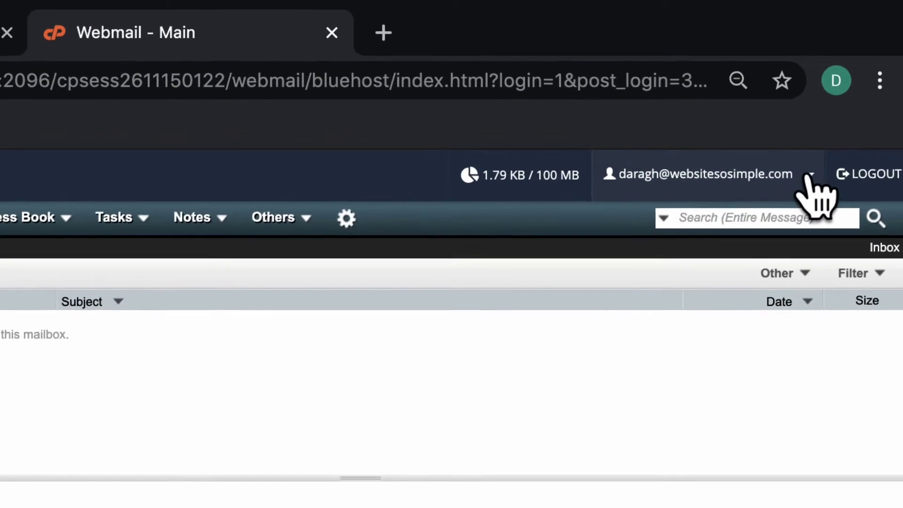
Step: Open the Set Up Mail Client page and scroll to the Secure SSL/TLS manual settings (POP3 995, SMTP 465)
click(839, 120)
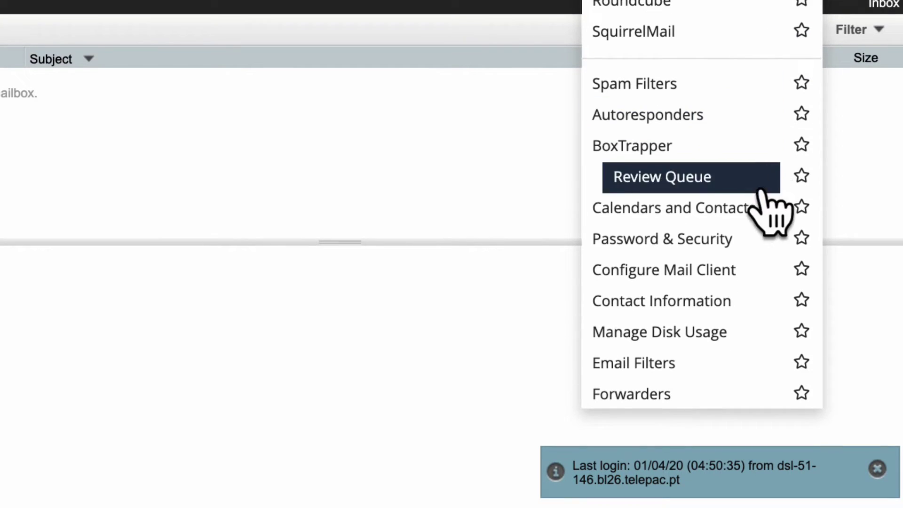
click(766, 270)
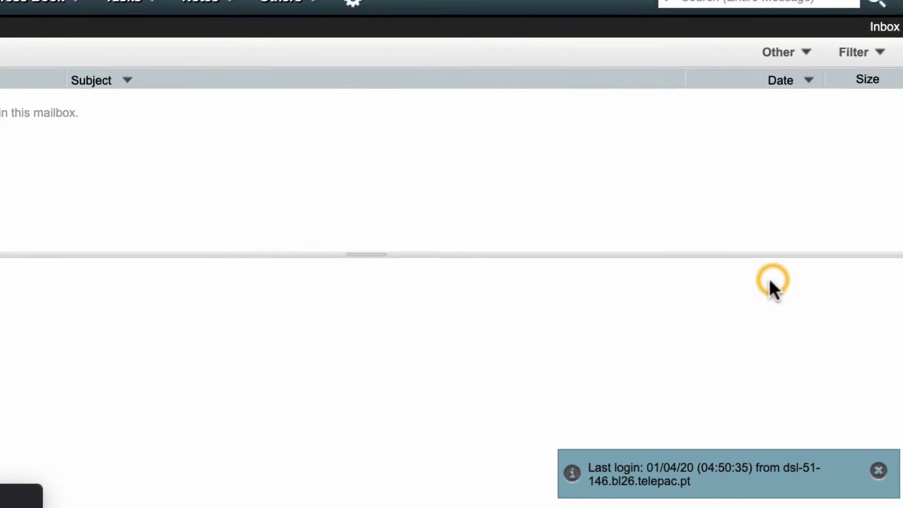
scroll(811, 346, down, 10)
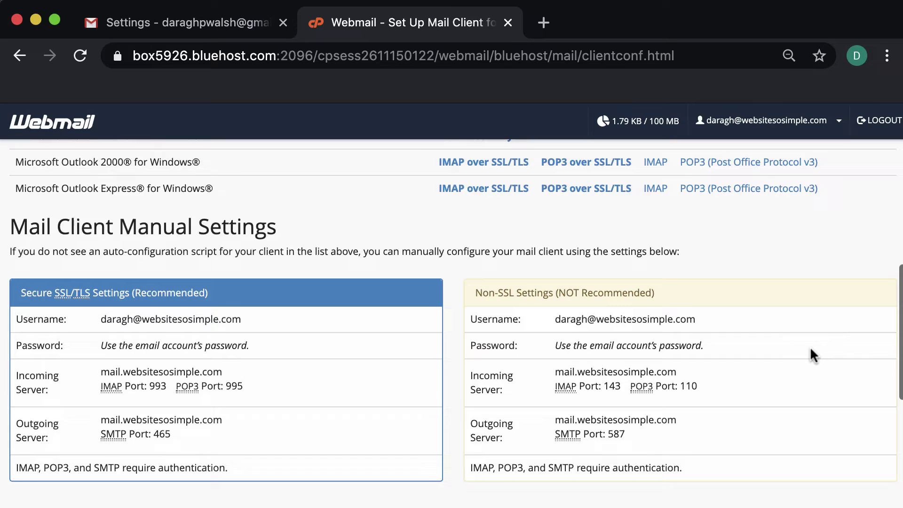
scroll(810, 346, down, 3)
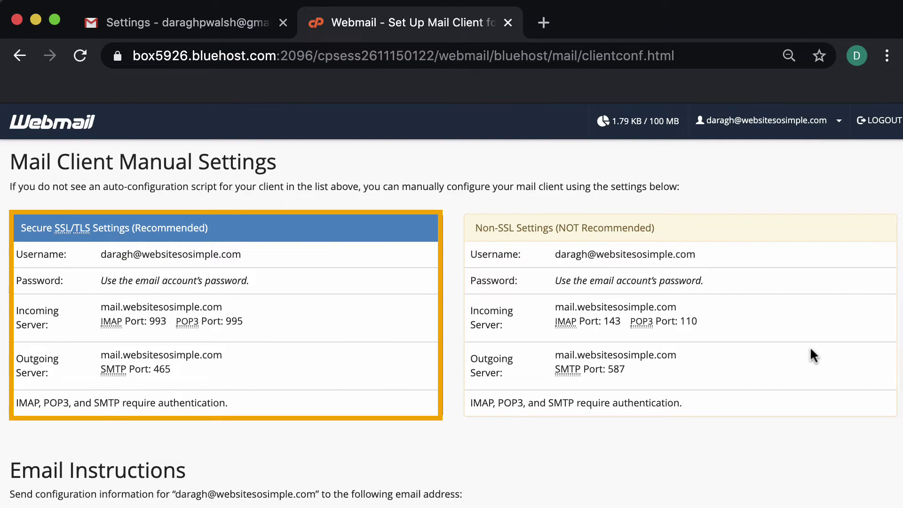
key(super+grave)
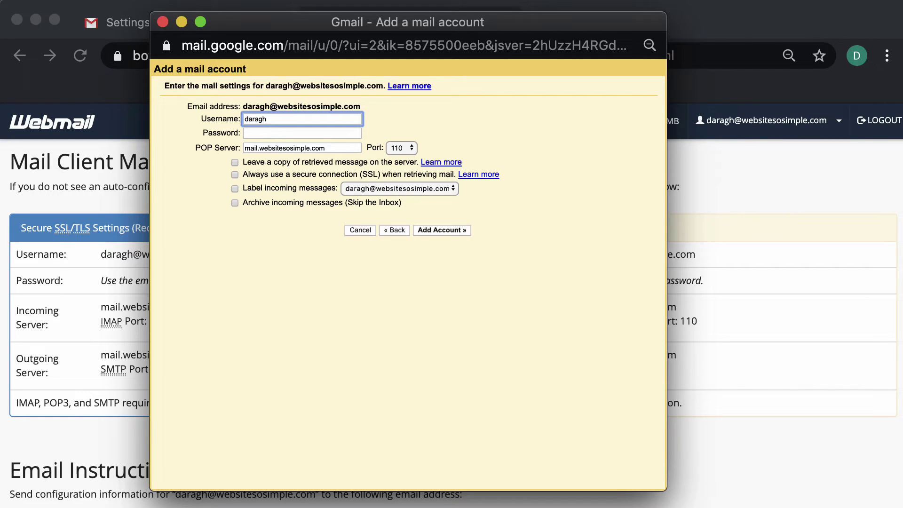
text(@websitesosimple.com)
click(275, 136)
text(••••••••••••)
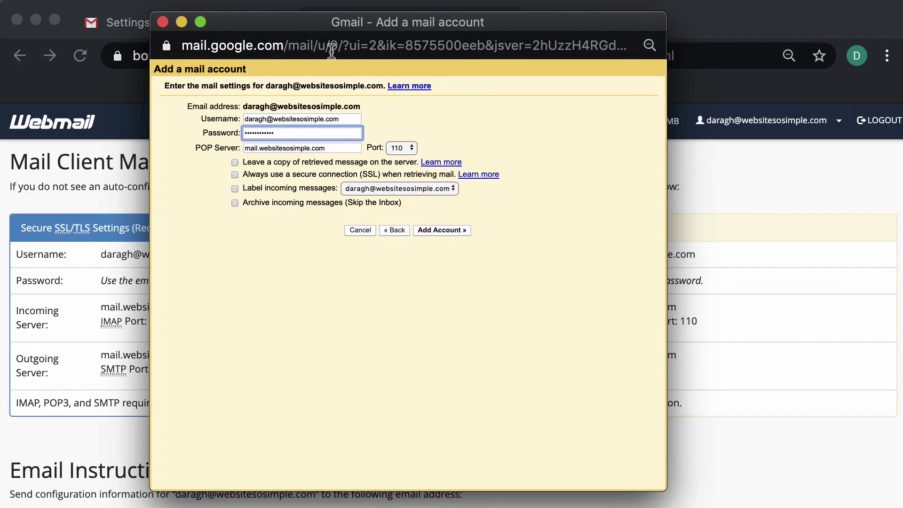
drag(323, 27, 586, 44)
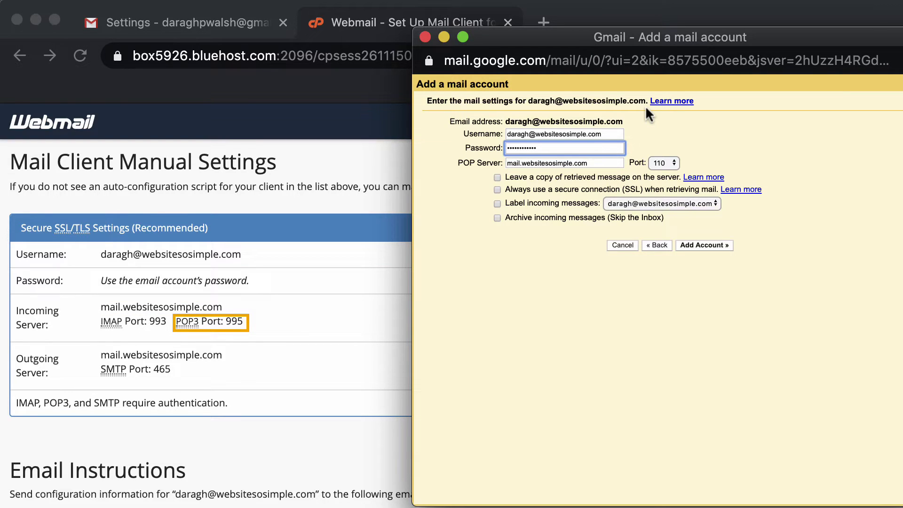
Step: Set the POP port to 995, and enable SSL retrieval and labelling of incoming messages
click(674, 161)
click(680, 191)
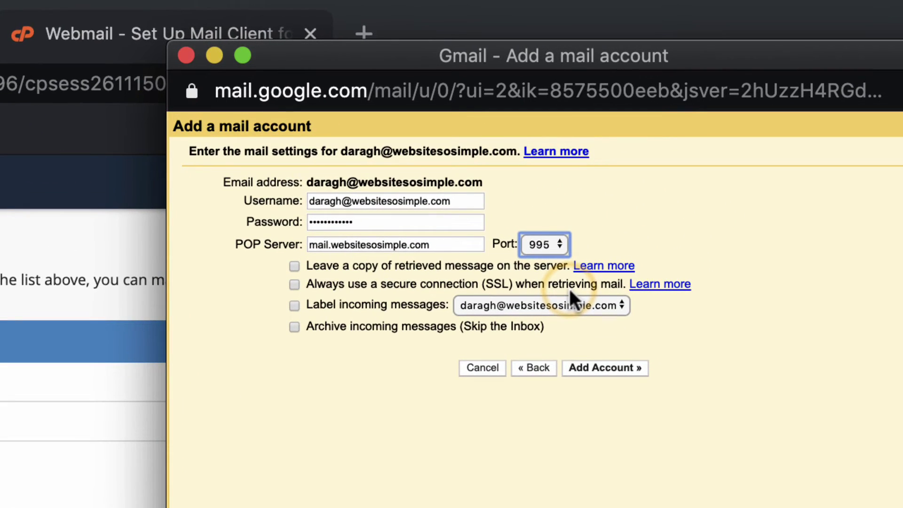
click(294, 284)
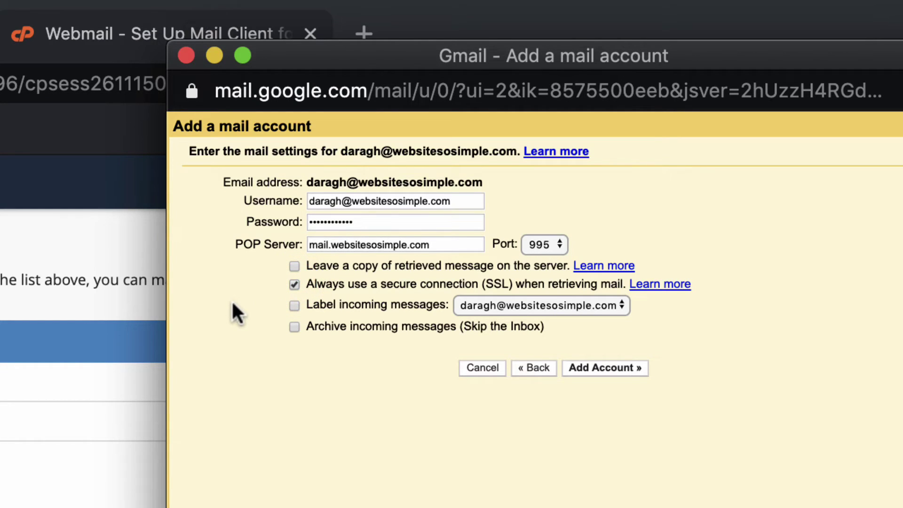
click(294, 305)
Step: Add the POP account and continue with sending mail as this address
click(606, 369)
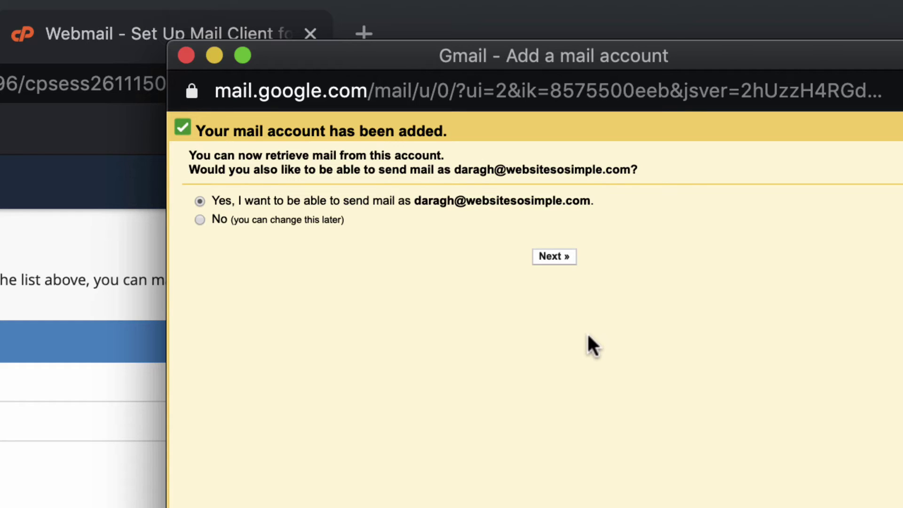
click(556, 257)
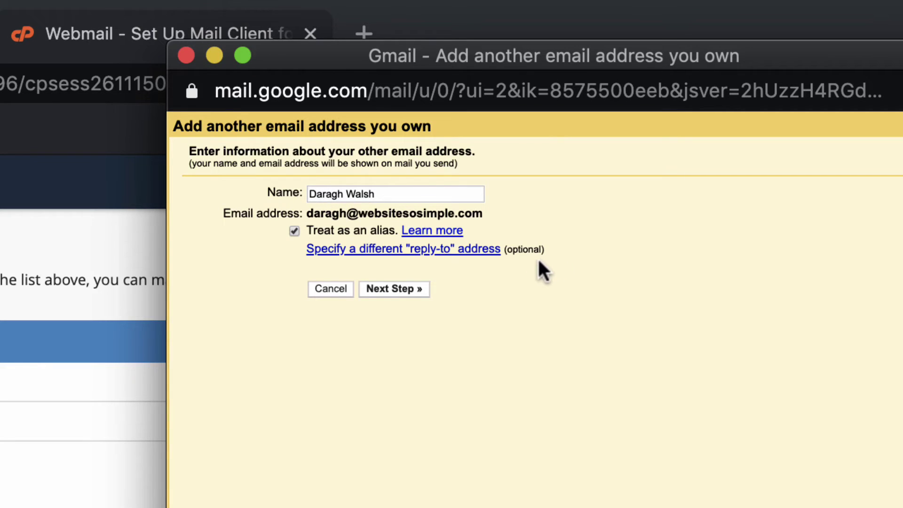
click(407, 288)
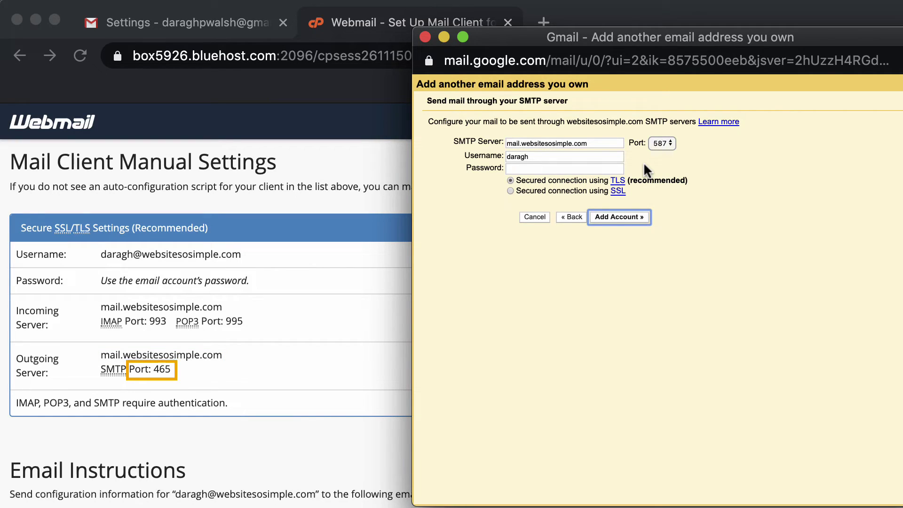
click(661, 143)
click(664, 130)
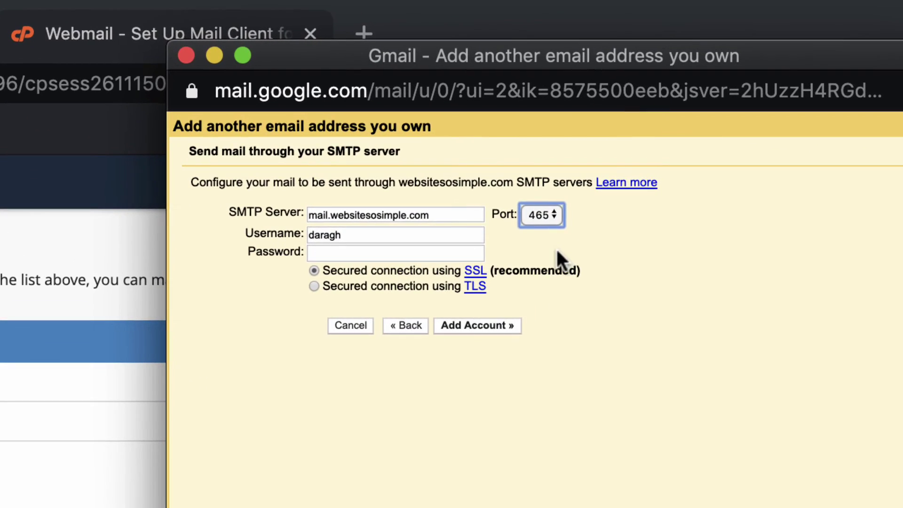
click(408, 234)
text(@websites)
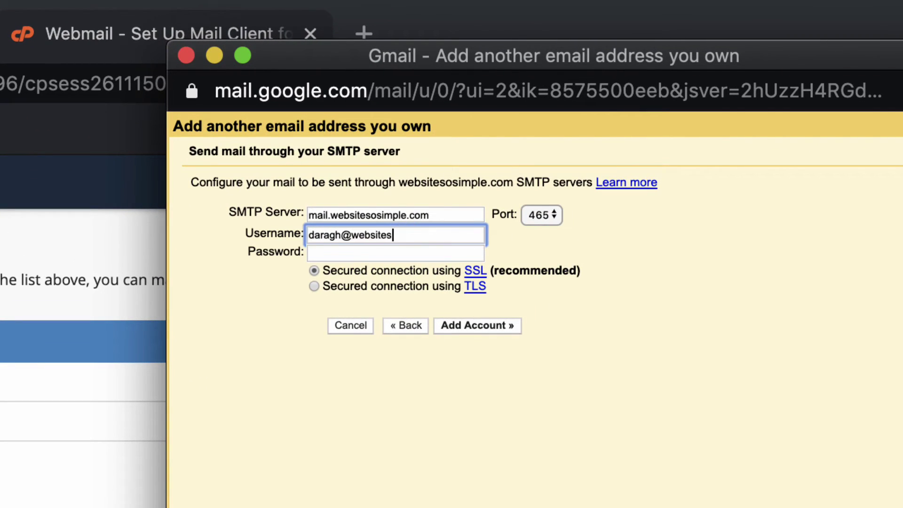
text(osimple.com)
click(379, 254)
key(super+v)
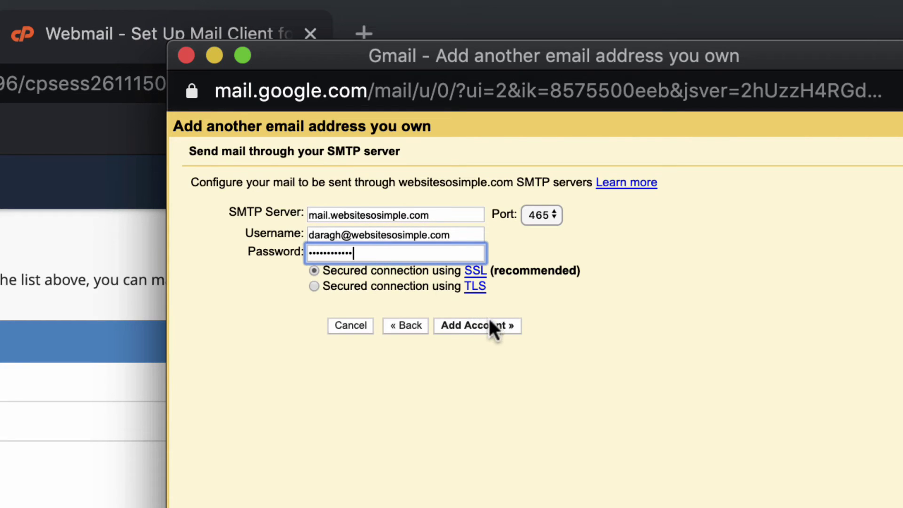
click(493, 328)
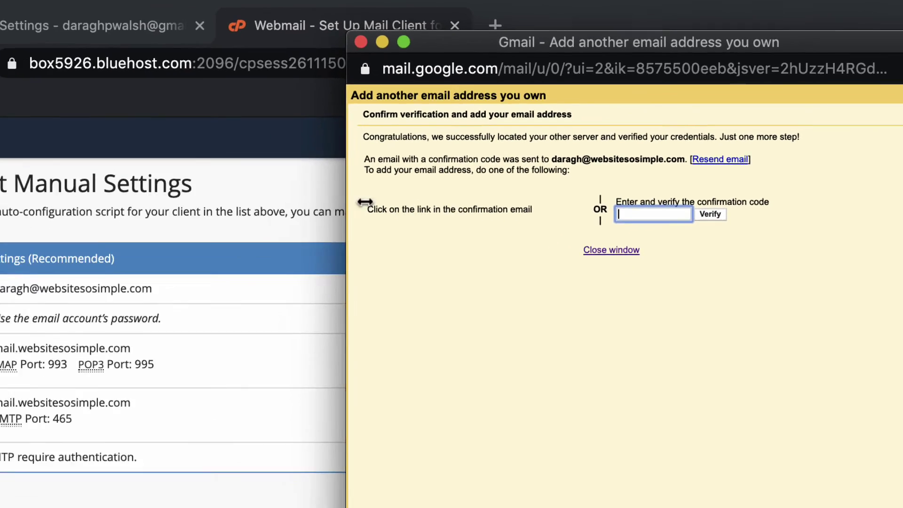
Step: Copy the code from Gmail's confirmation email in the Webmail inbox and verify it in Gmail
click(255, 188)
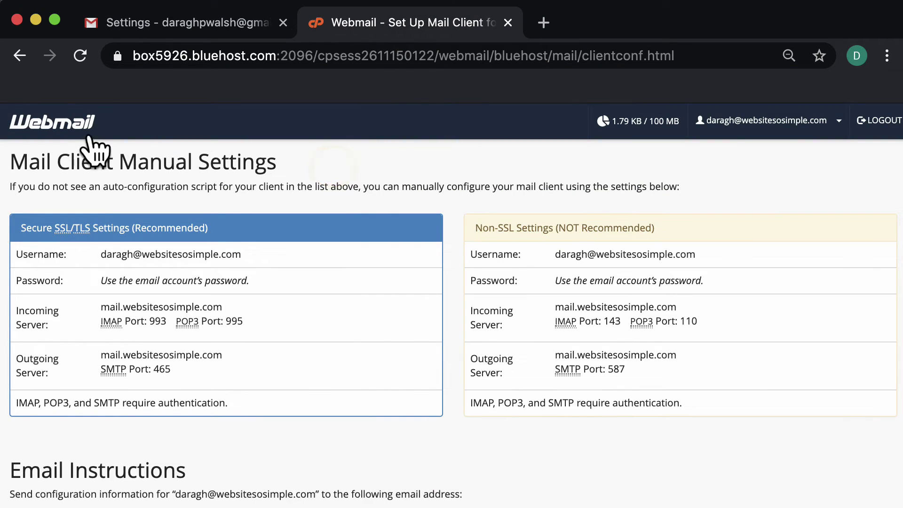
click(76, 125)
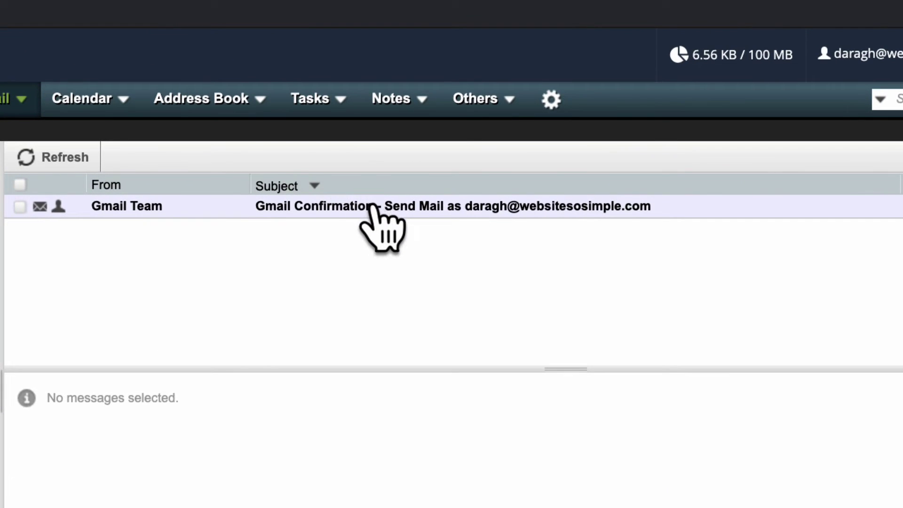
click(374, 207)
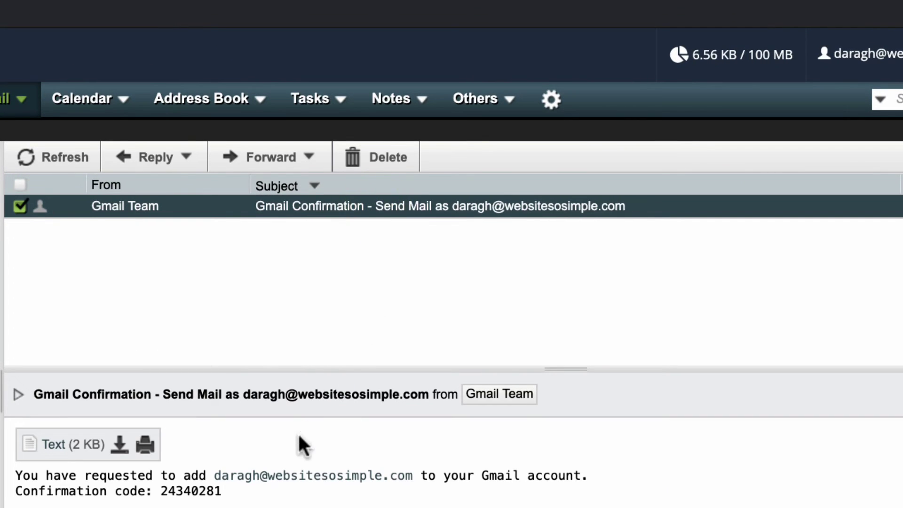
drag(161, 490, 238, 494)
key(super+c)
key(super+Tab)
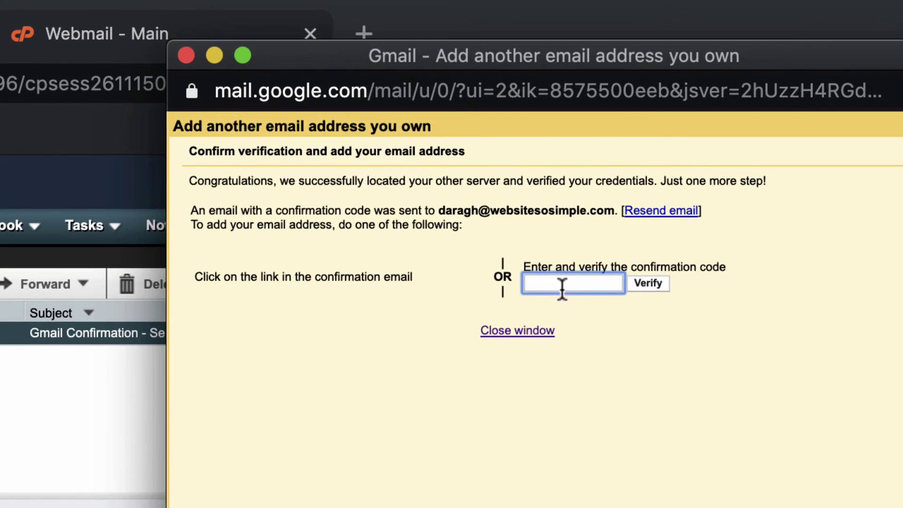
key(super+v)
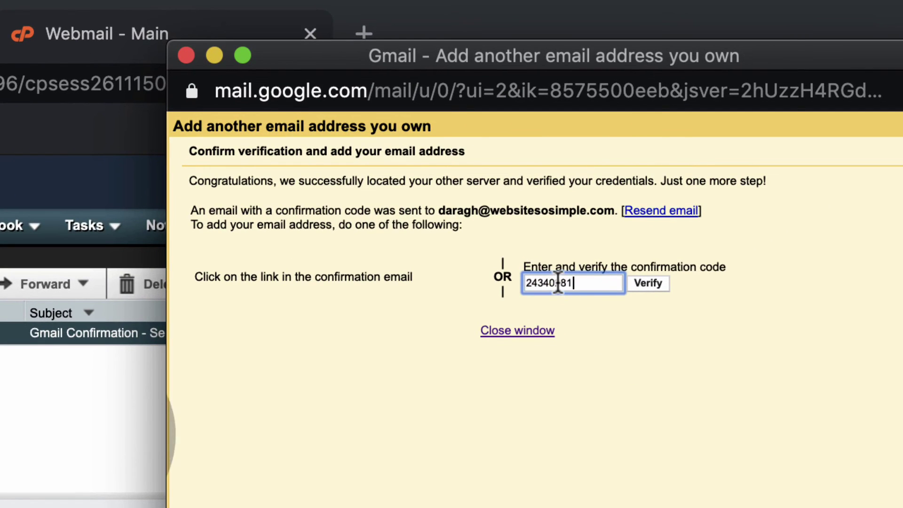
click(652, 290)
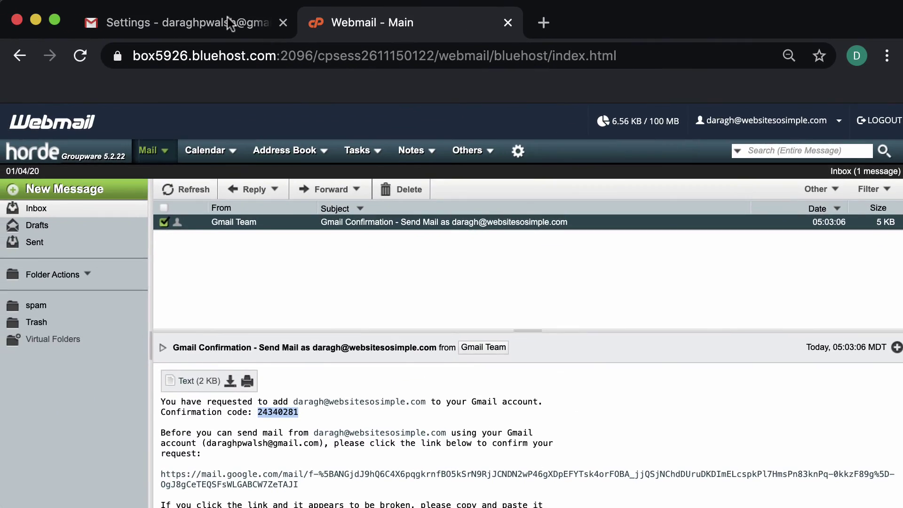
Step: Compose a new Gmail message with the websitesosimple.com address as the From sender
click(227, 18)
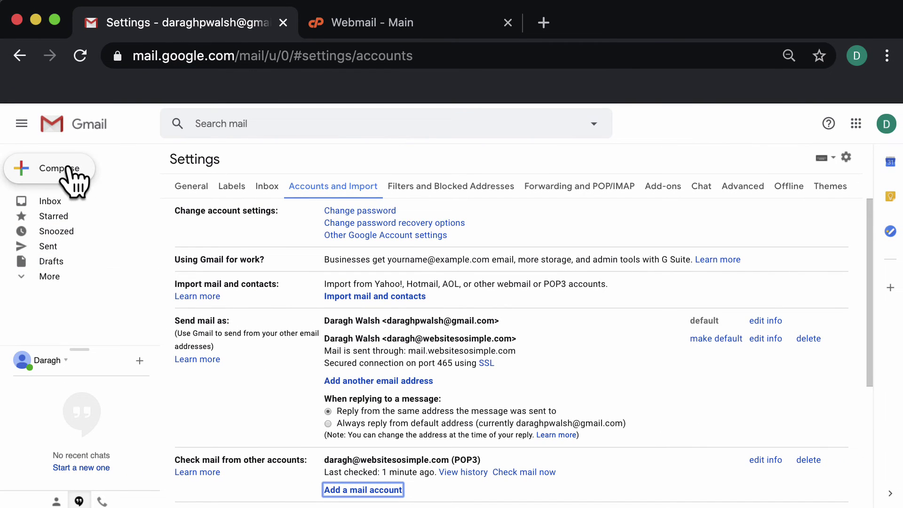
click(70, 171)
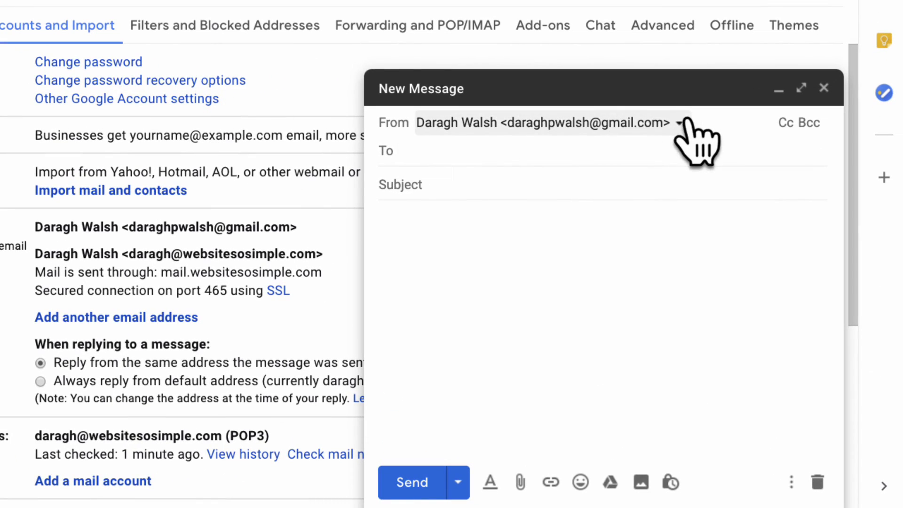
click(679, 123)
click(689, 184)
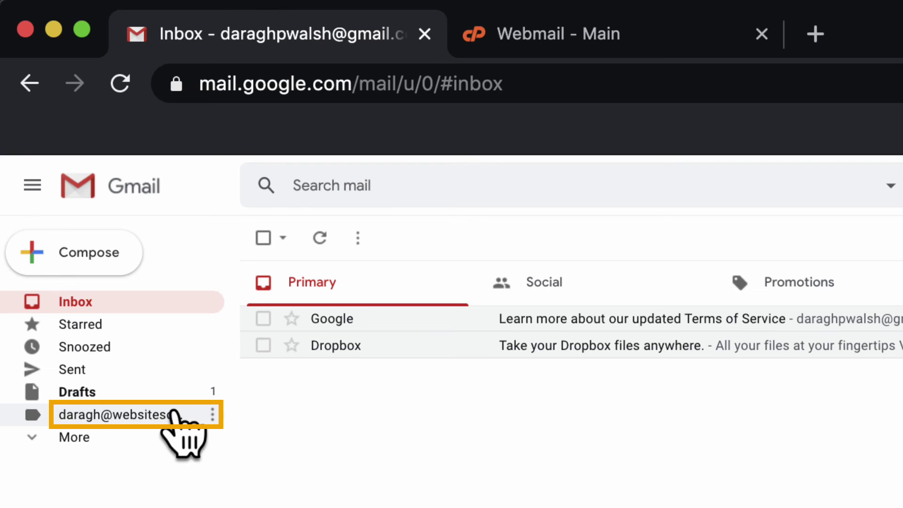
Step: Set the websitesosimple.com label's colour to red from its sidebar options menu
click(172, 437)
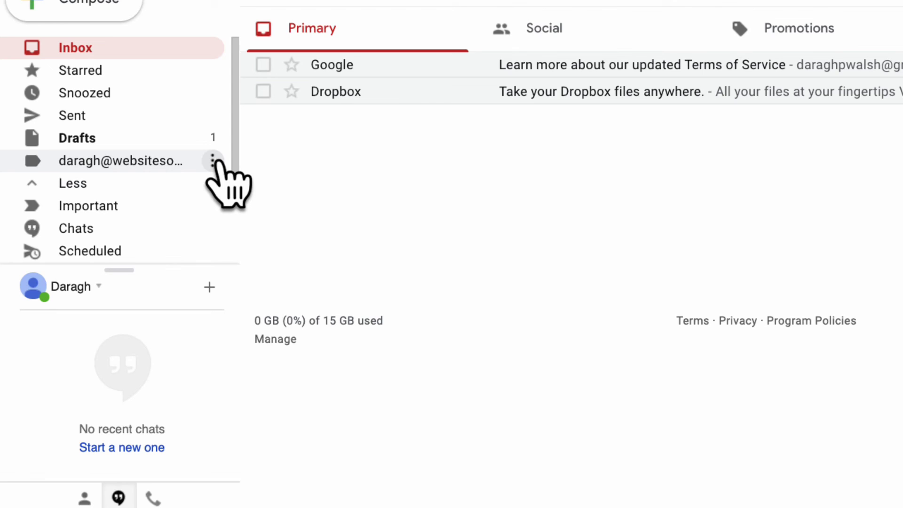
click(217, 414)
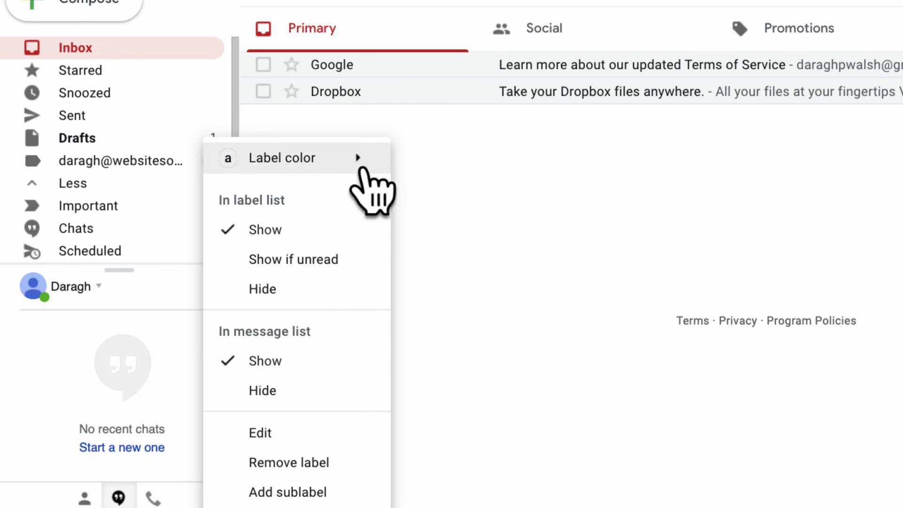
click(361, 158)
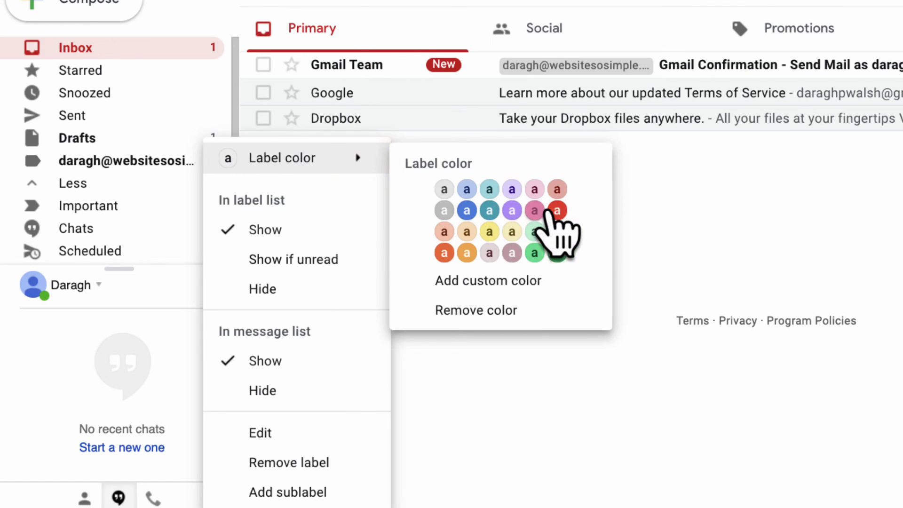
click(558, 211)
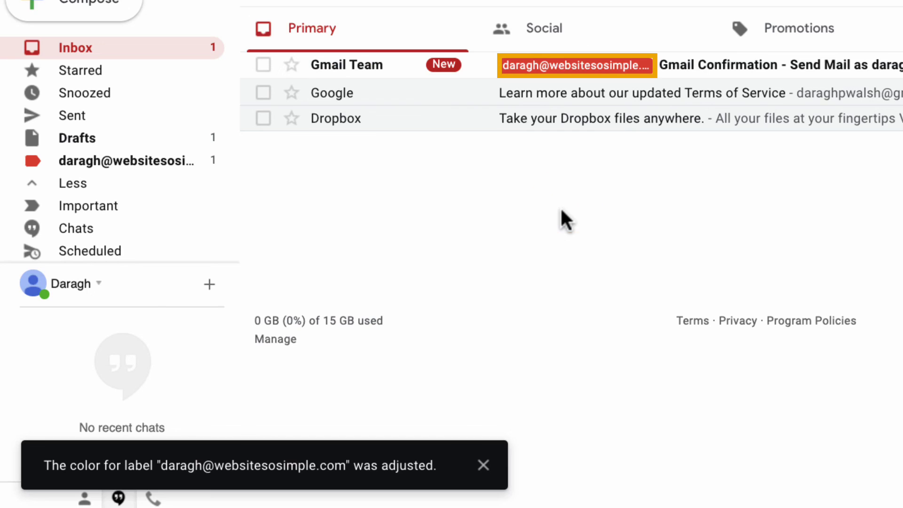